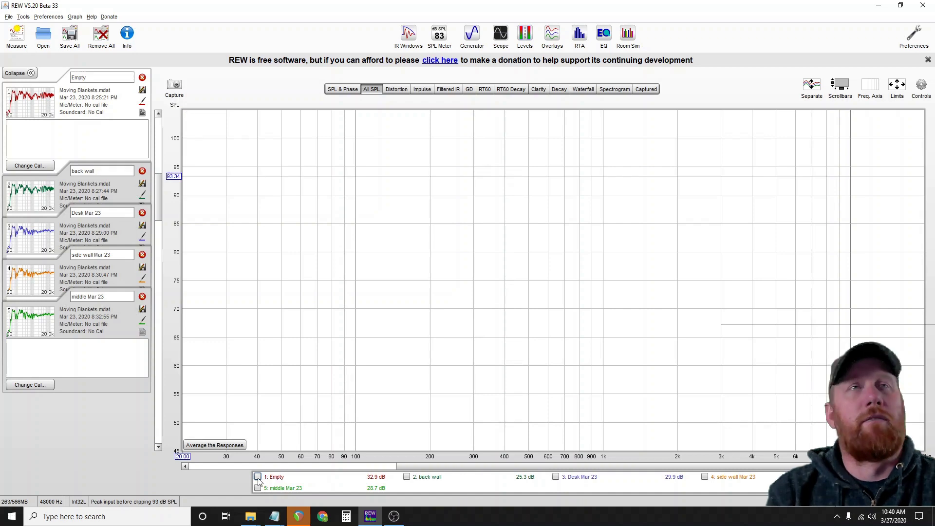
Step: Show the Empty curve on the All SPL graph, then view its spectrogram and waterfall
click(257, 477)
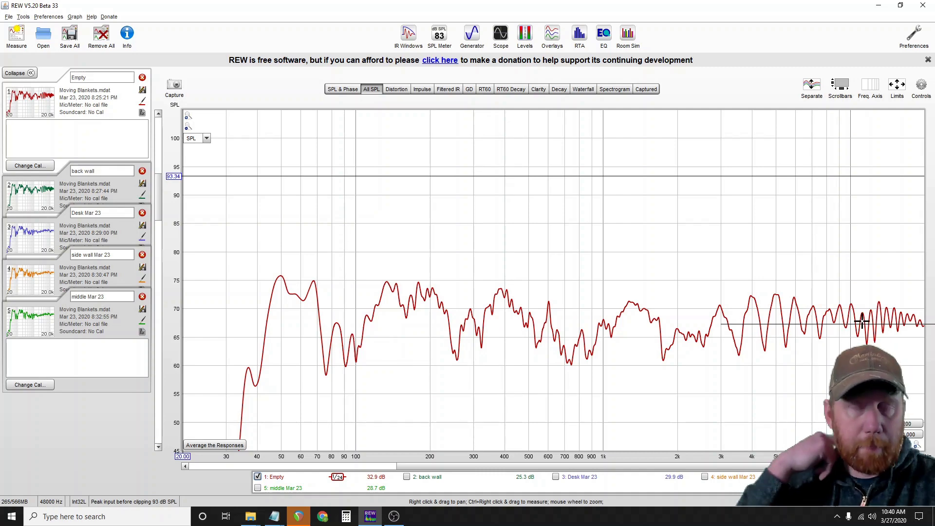
key(alt+s)
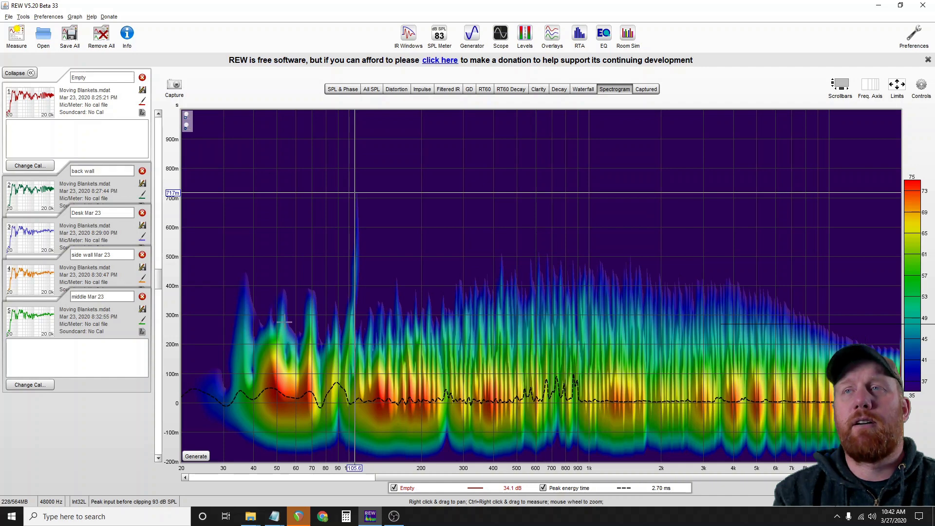
click(584, 90)
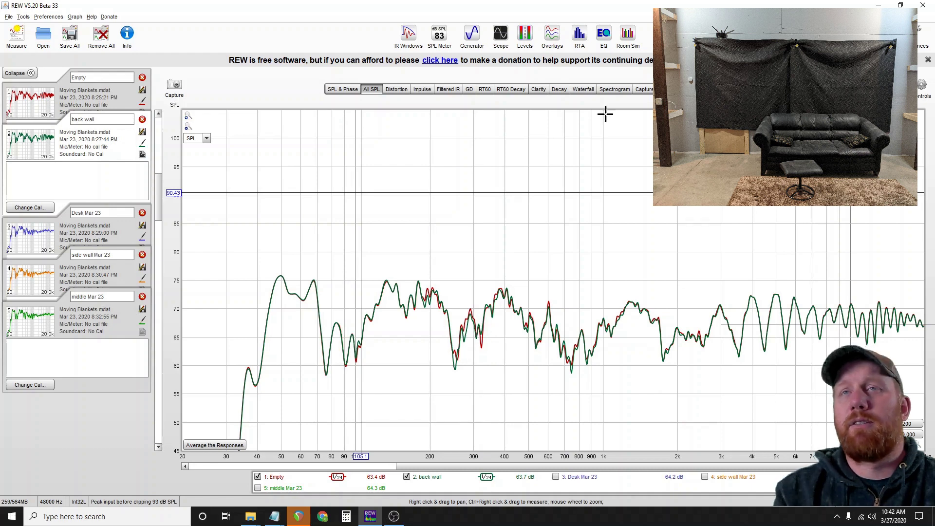
click(612, 91)
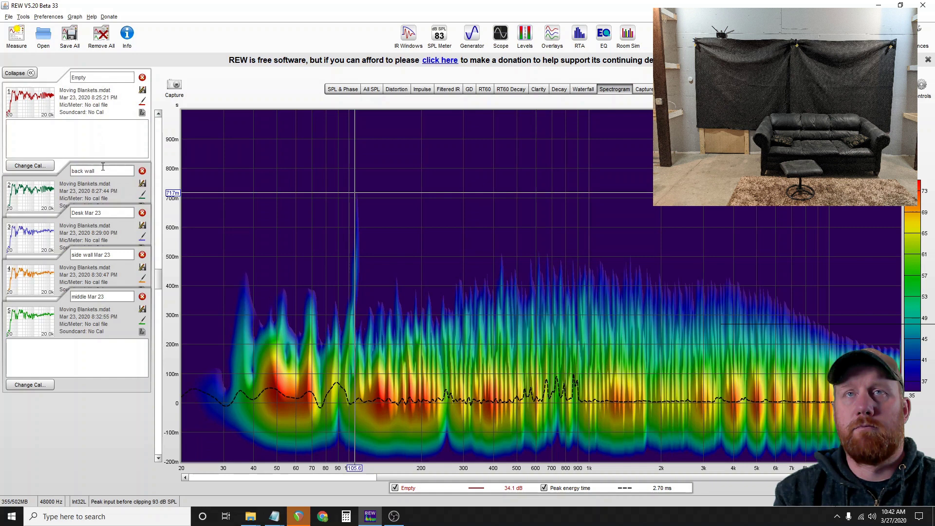
click(103, 105)
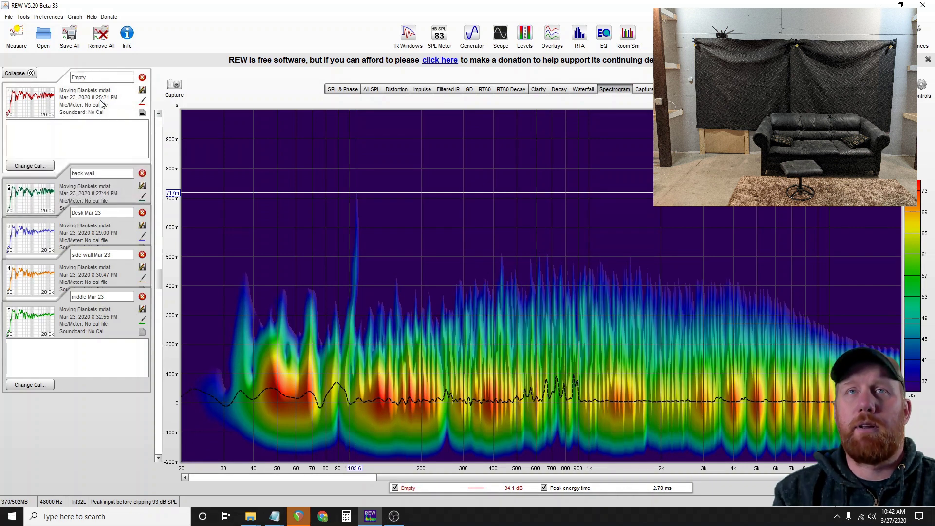
click(106, 187)
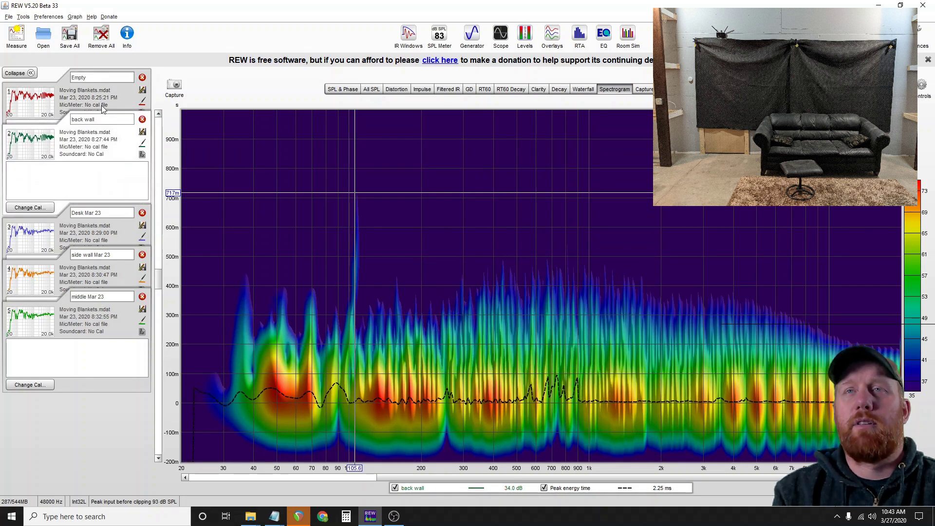
click(104, 98)
click(124, 194)
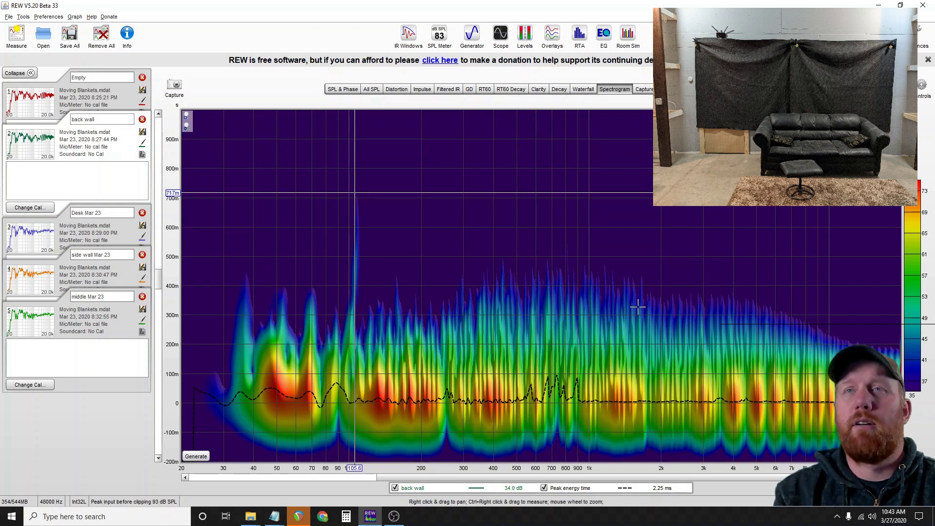
click(584, 90)
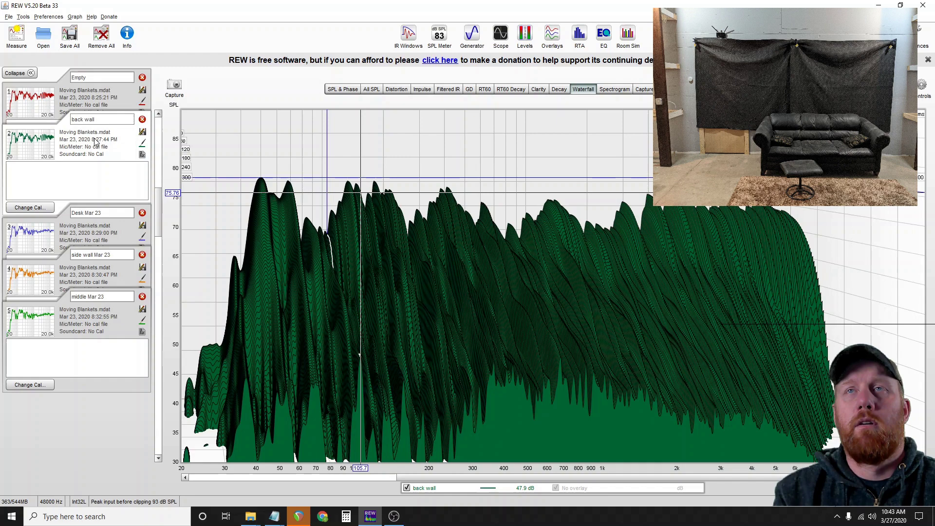
click(99, 100)
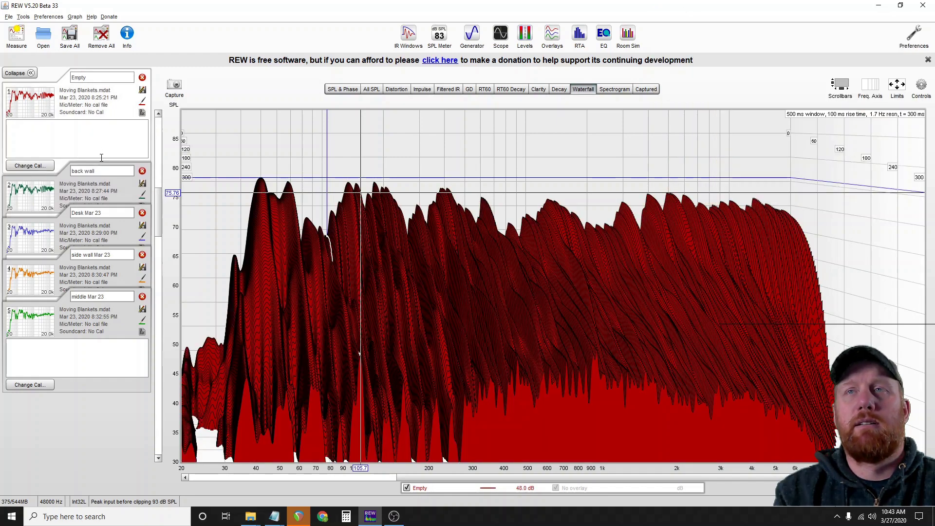
click(108, 183)
click(105, 101)
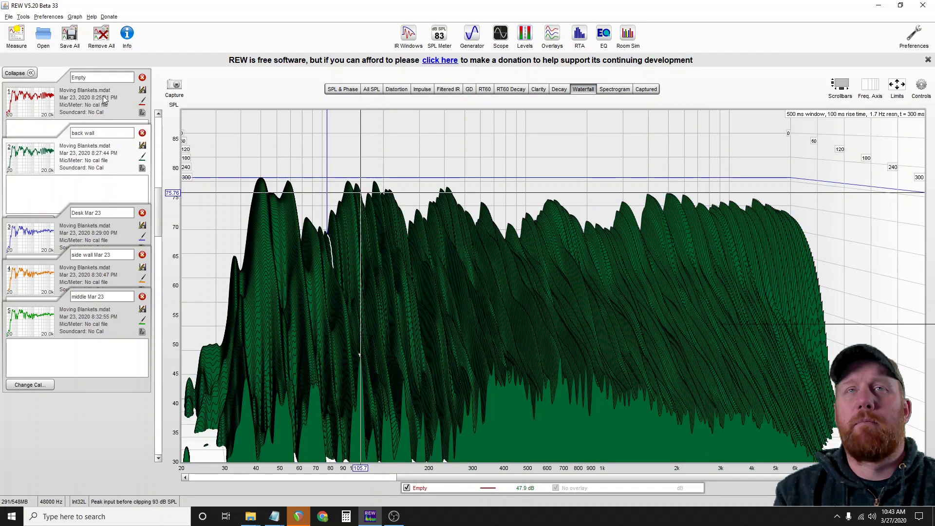
click(111, 195)
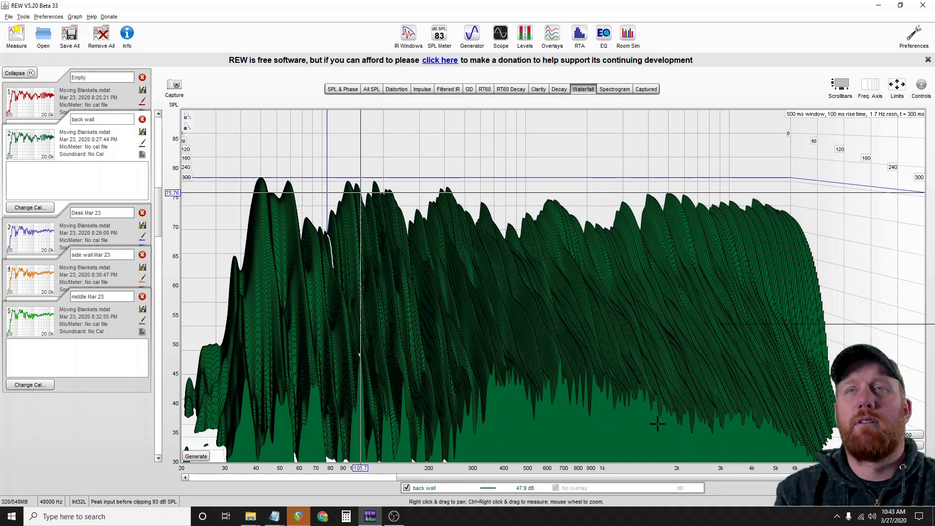
click(100, 103)
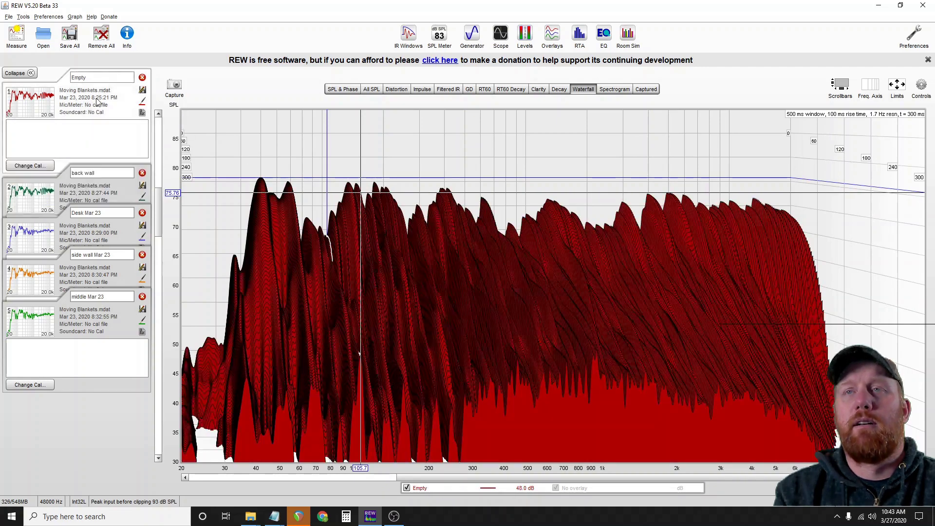
click(112, 185)
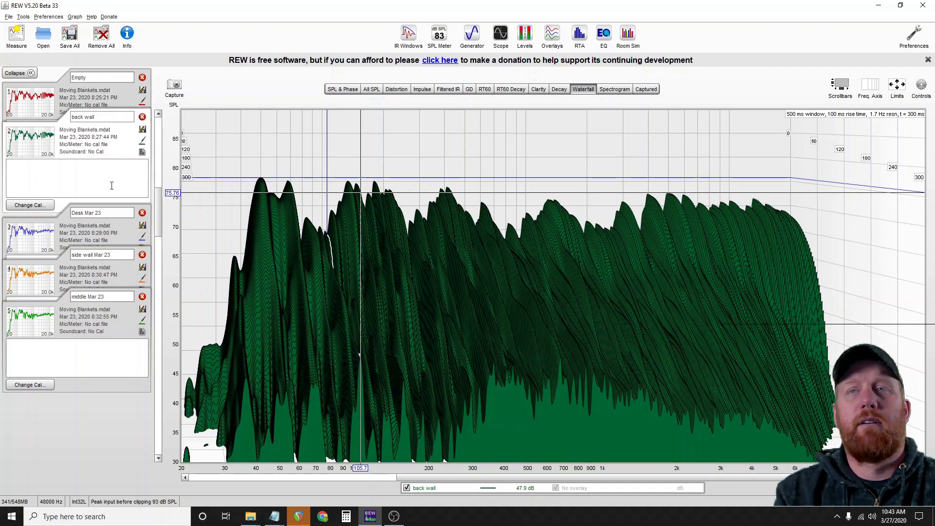
click(371, 89)
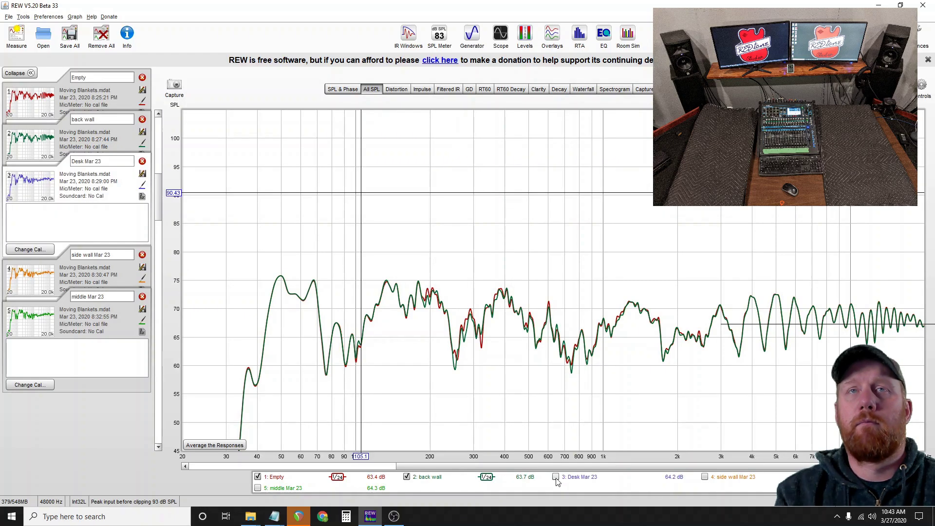
Step: Add the Desk Mar 23 curve, then flip between back wall and Desk Mar 23 spectrograms
click(556, 477)
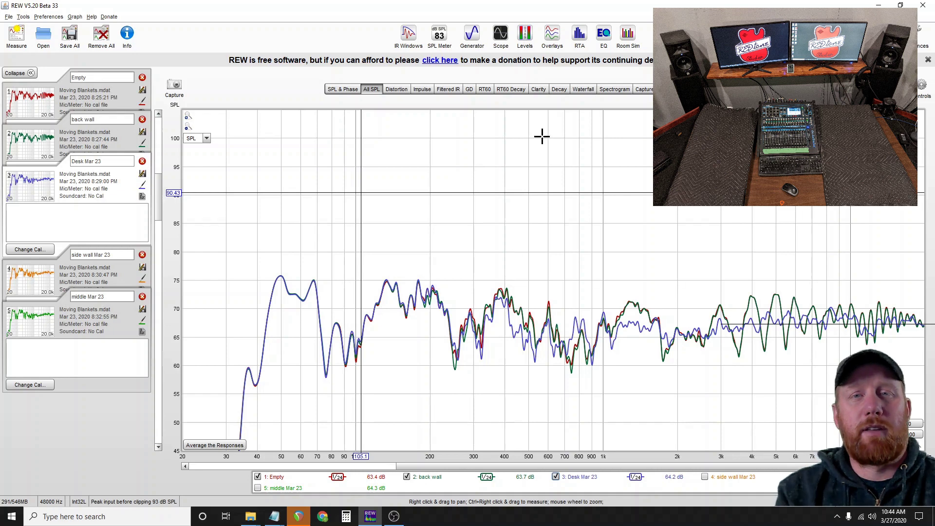
click(606, 91)
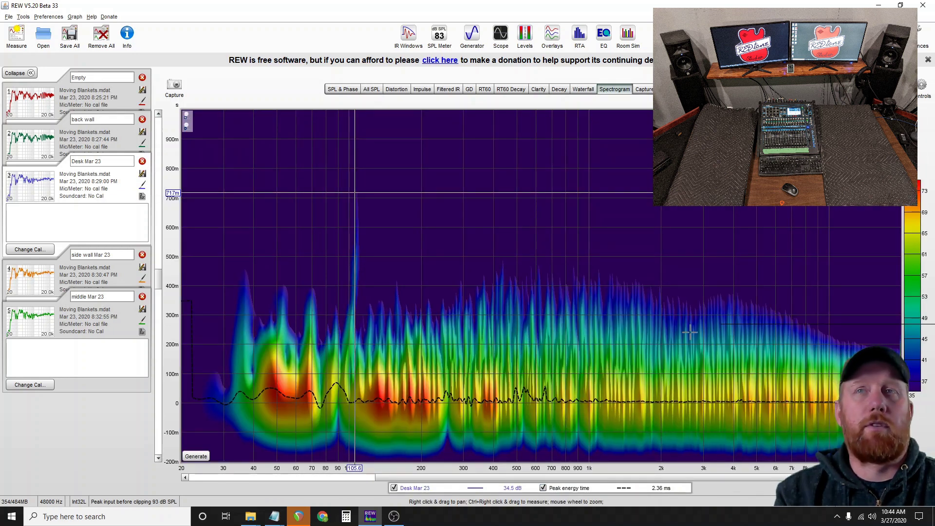
click(100, 148)
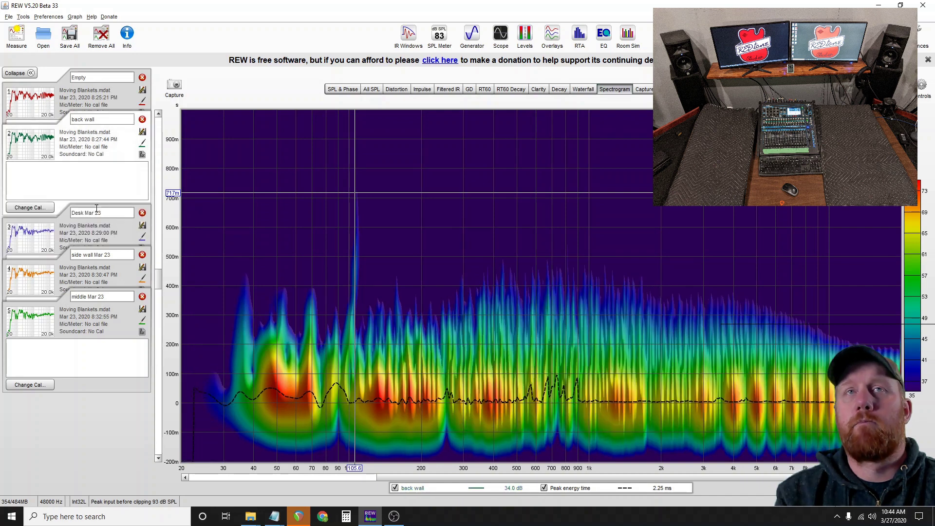
click(103, 227)
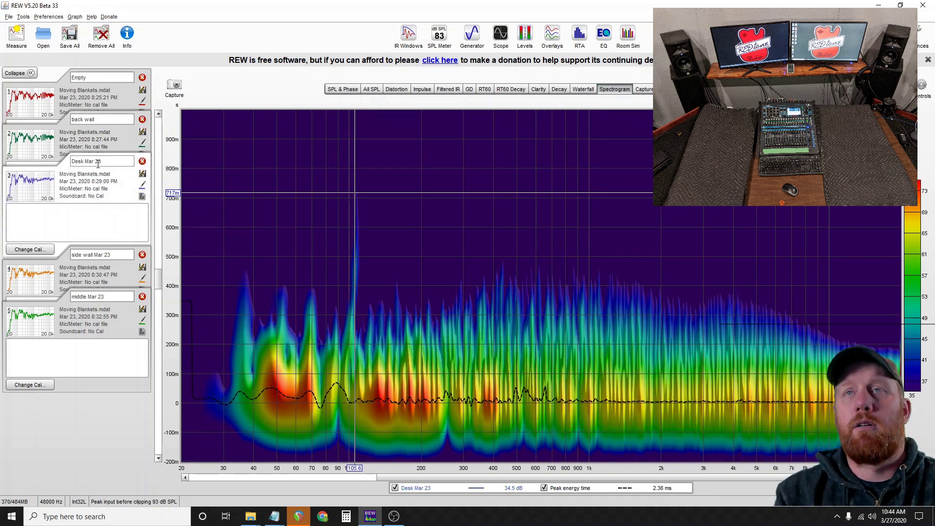
click(98, 149)
click(112, 235)
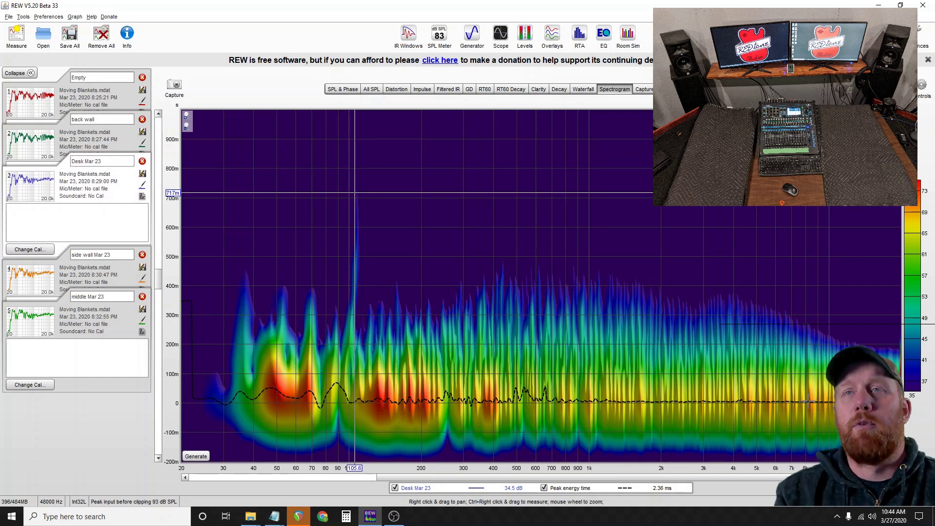
click(103, 151)
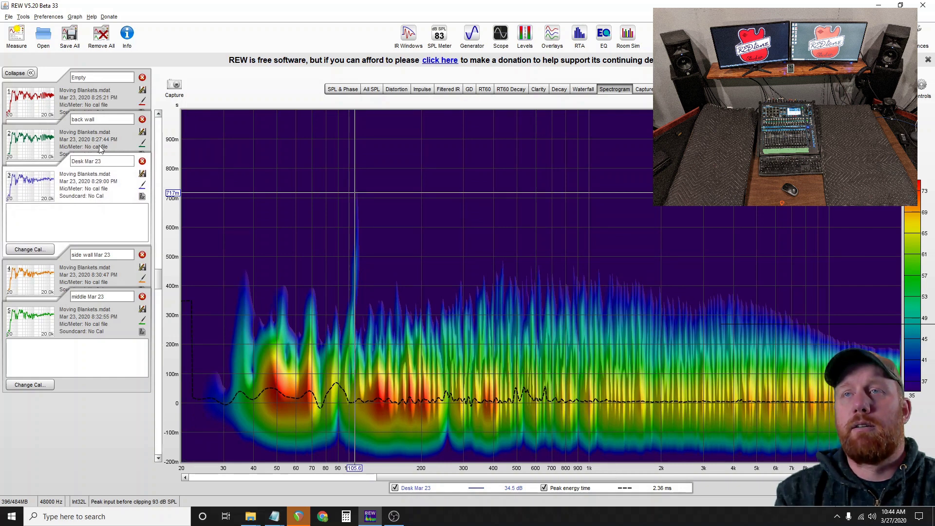
click(101, 244)
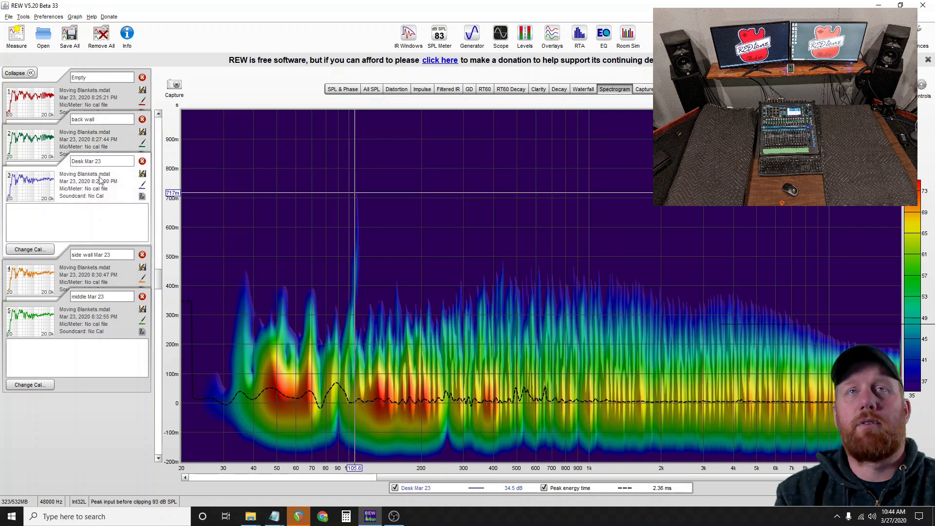
click(99, 154)
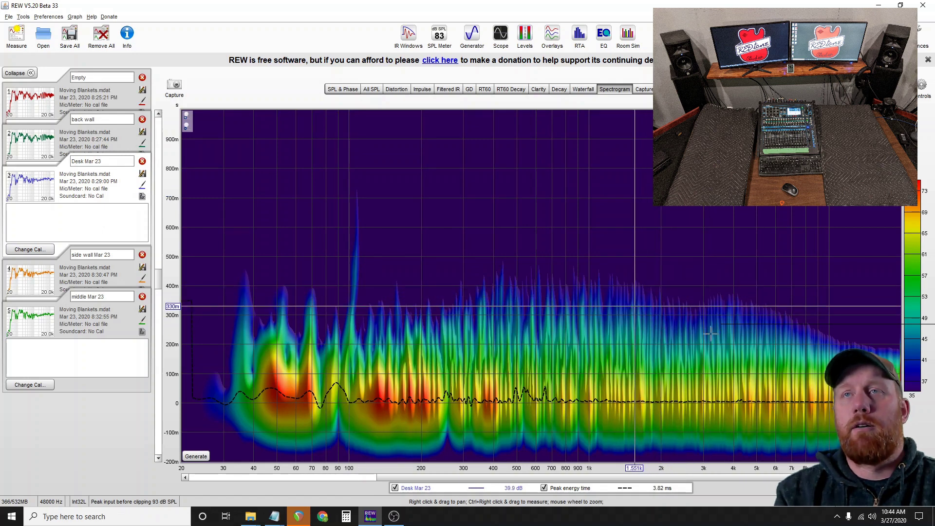
Step: Compare back wall and Desk Mar 23 waterfalls, then return to the overlaid All SPL graph
click(583, 89)
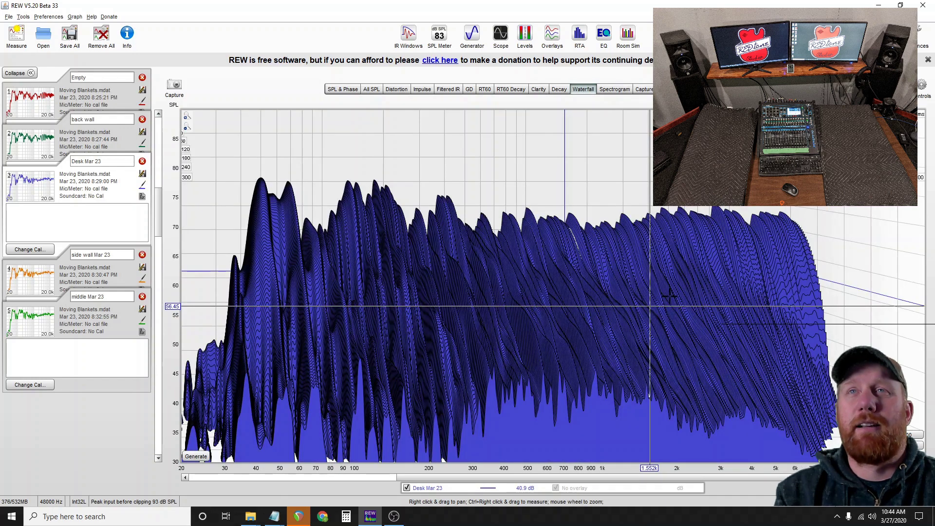
click(96, 145)
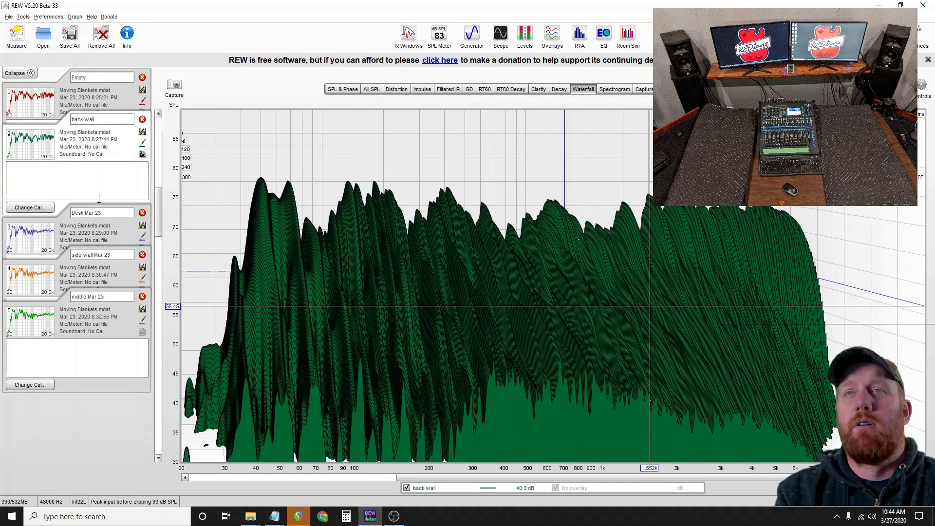
click(99, 227)
click(95, 144)
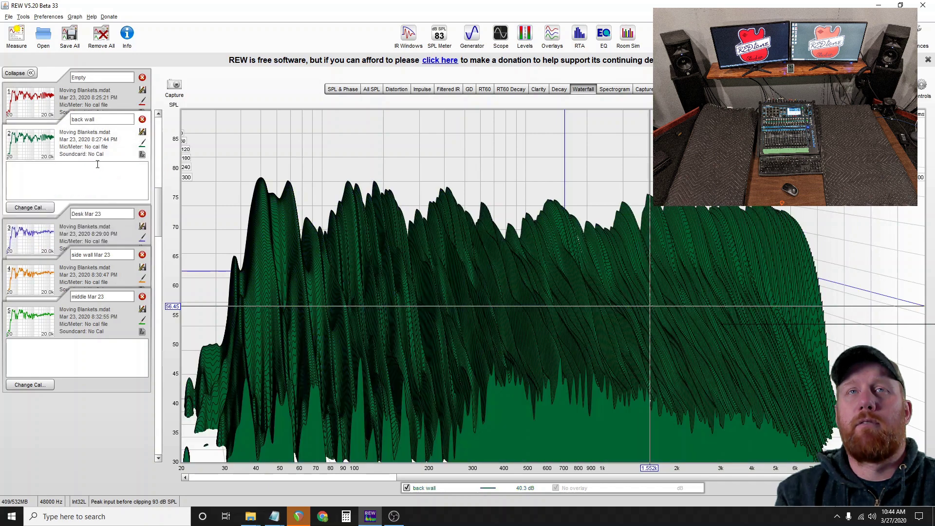
click(117, 227)
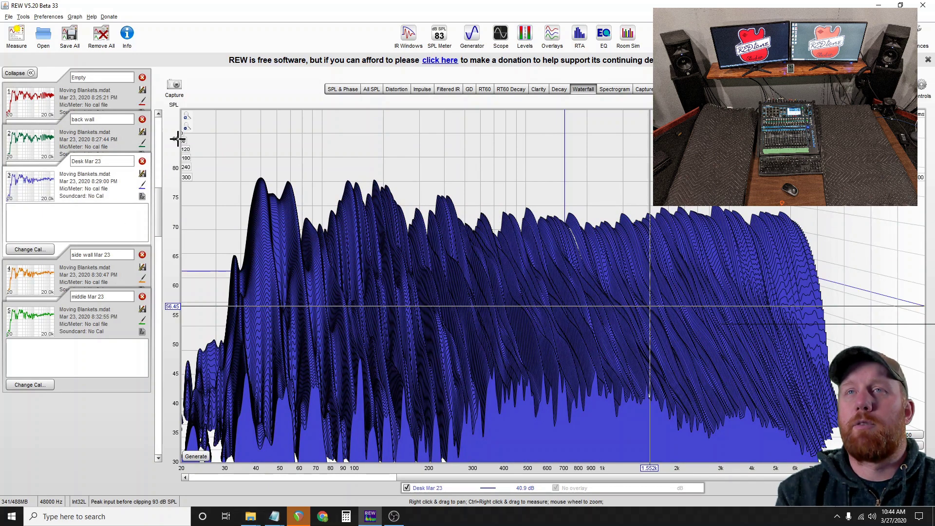
click(96, 146)
click(92, 235)
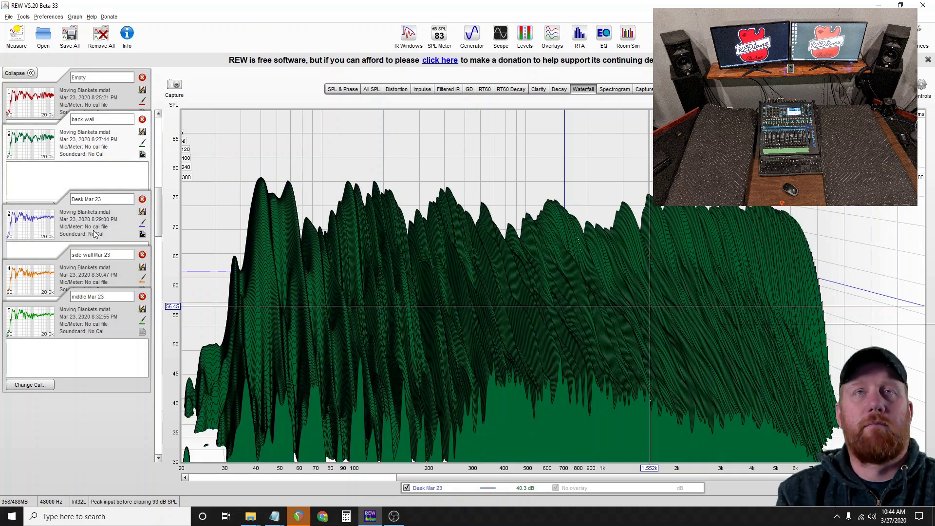
click(90, 142)
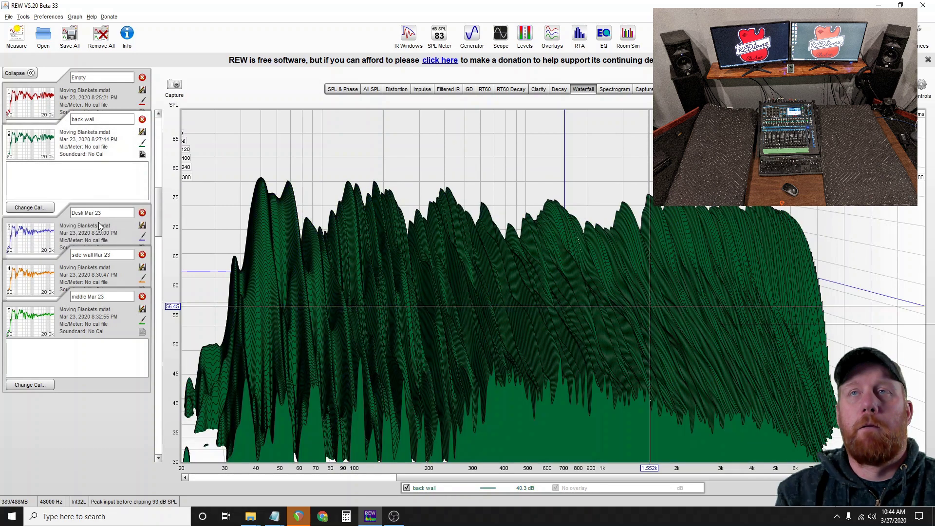
click(99, 234)
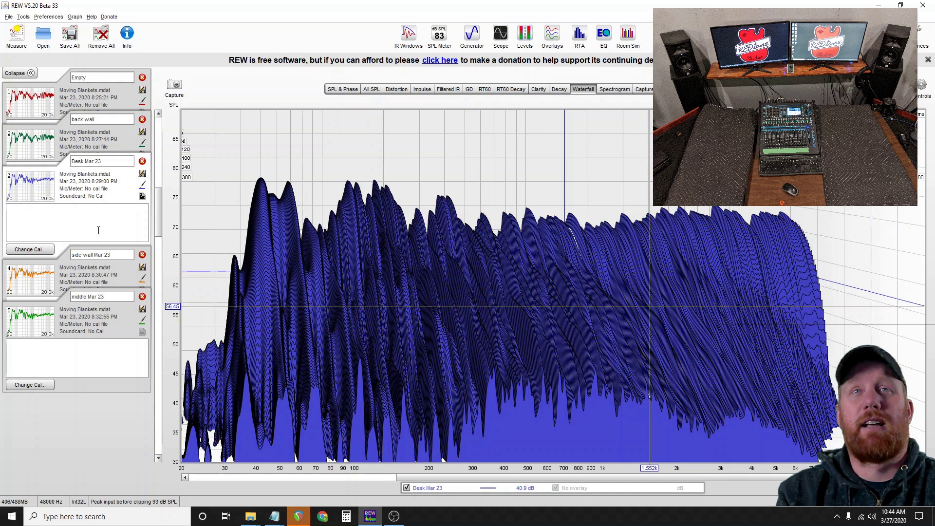
click(371, 89)
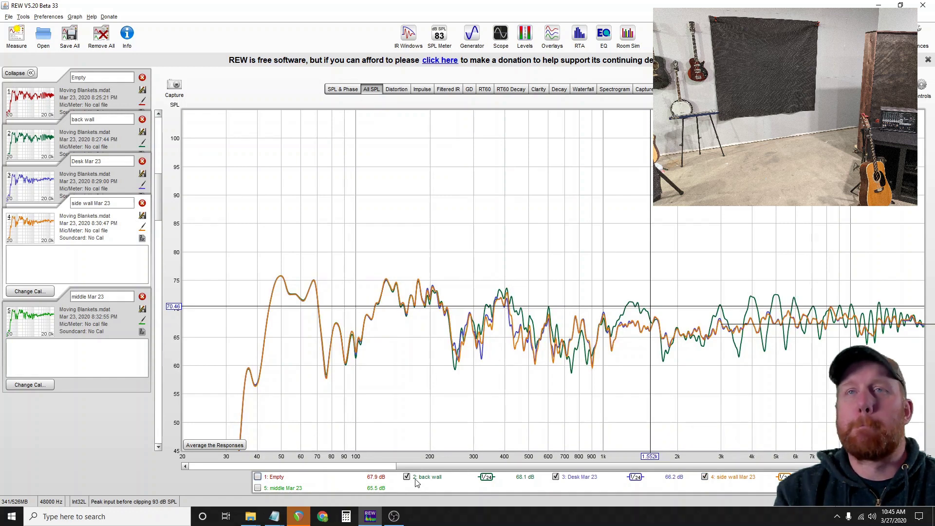
Step: Hide the back wall curve and compare Desk Mar 23 and side wall Mar 23 spectrograms
click(407, 476)
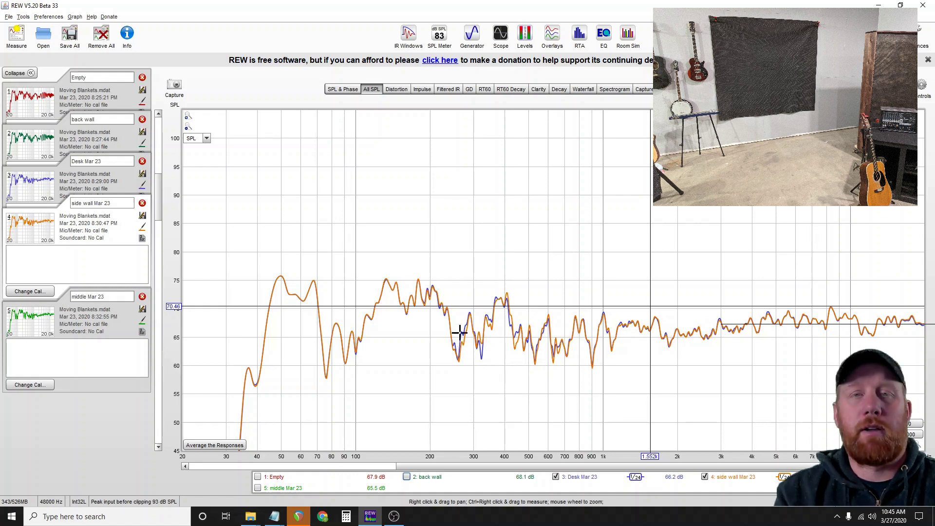
click(615, 90)
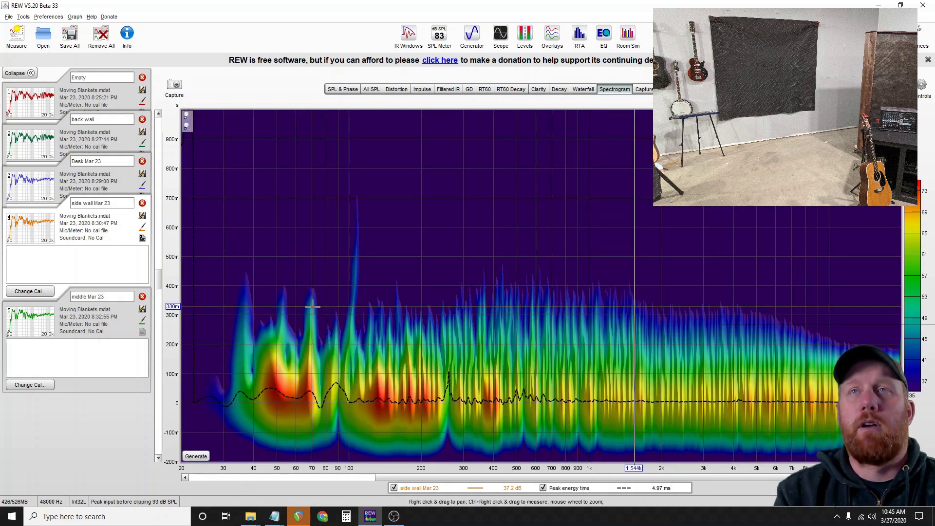
click(100, 186)
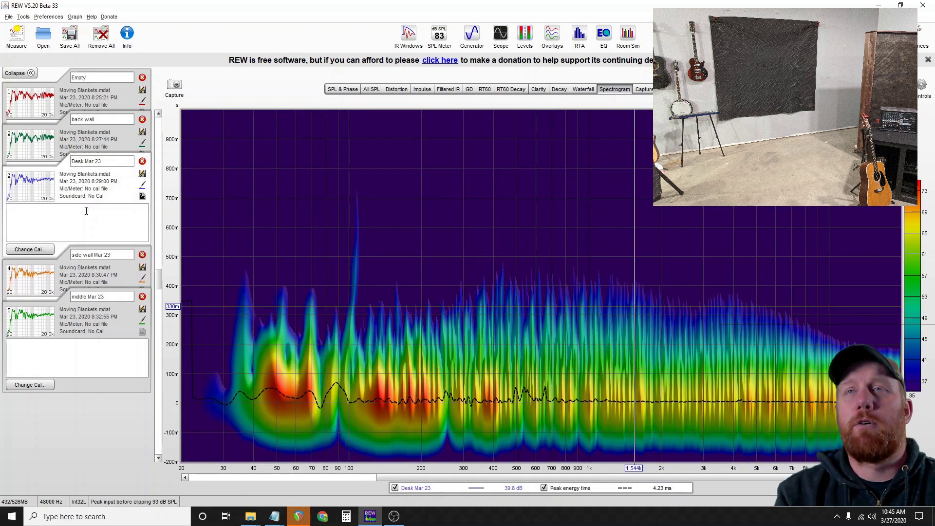
click(94, 264)
click(103, 178)
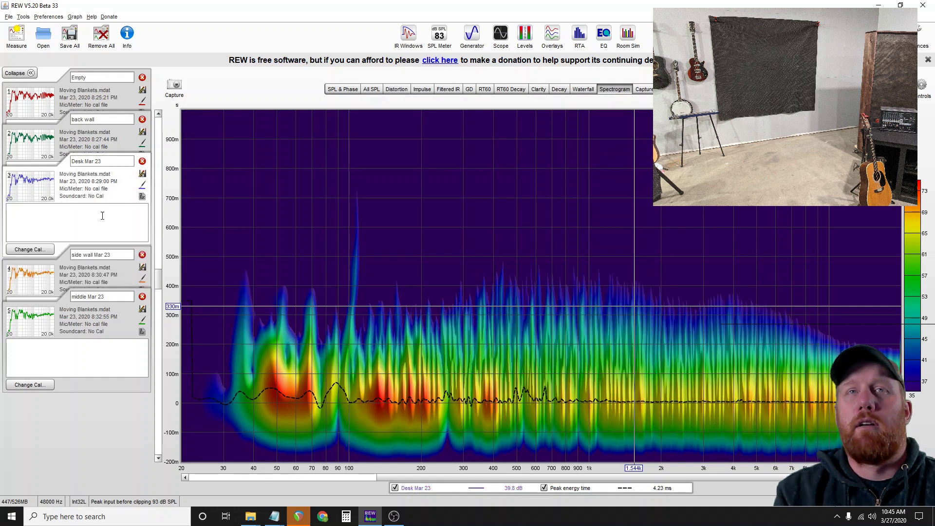
click(110, 271)
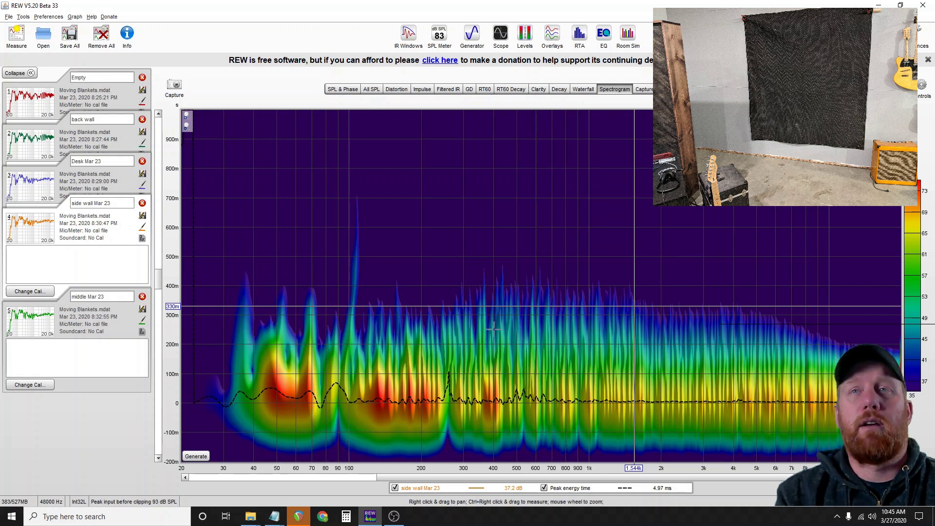
Step: Compare Desk Mar 23 and side wall Mar 23 waterfalls, ending on side wall
click(583, 89)
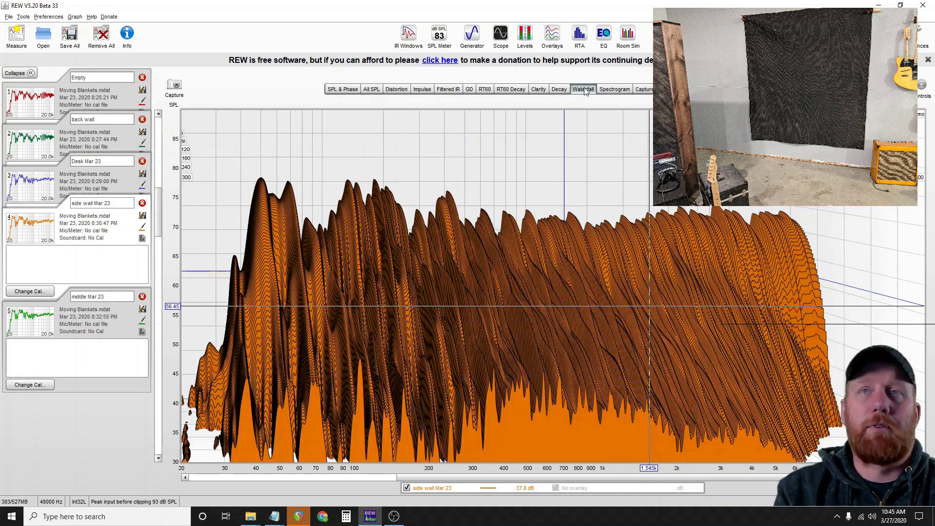
click(78, 181)
click(87, 277)
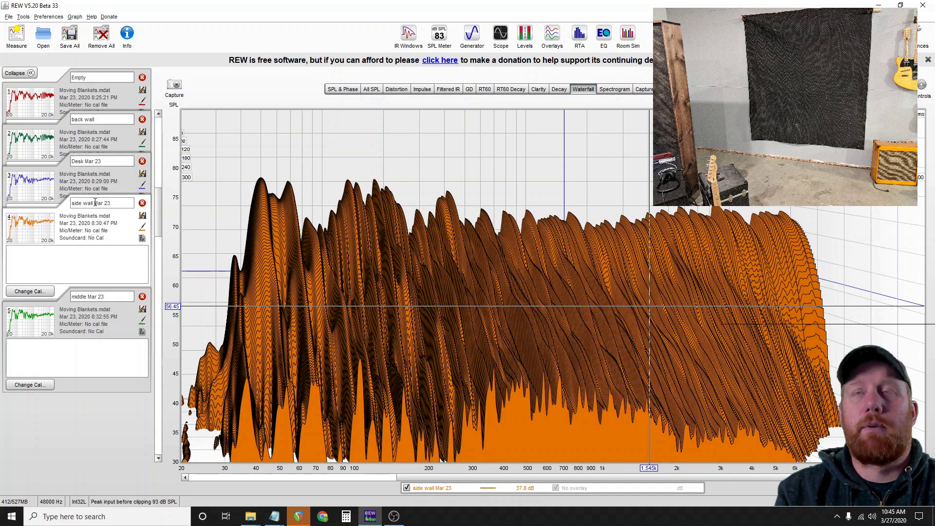
click(93, 175)
click(100, 265)
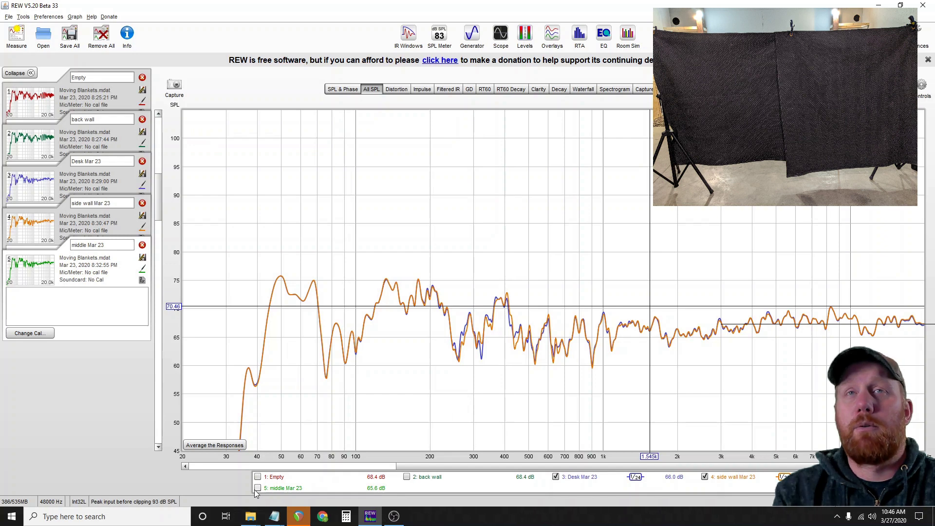
Step: Add middle Mar 23 to the SPL overlay and compare its spectrogram against side wall Mar 23
click(256, 488)
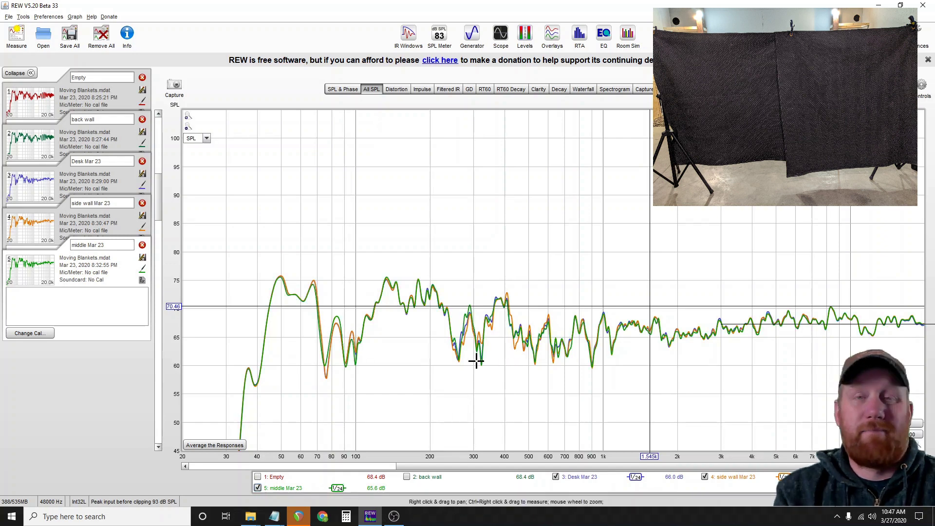
click(614, 90)
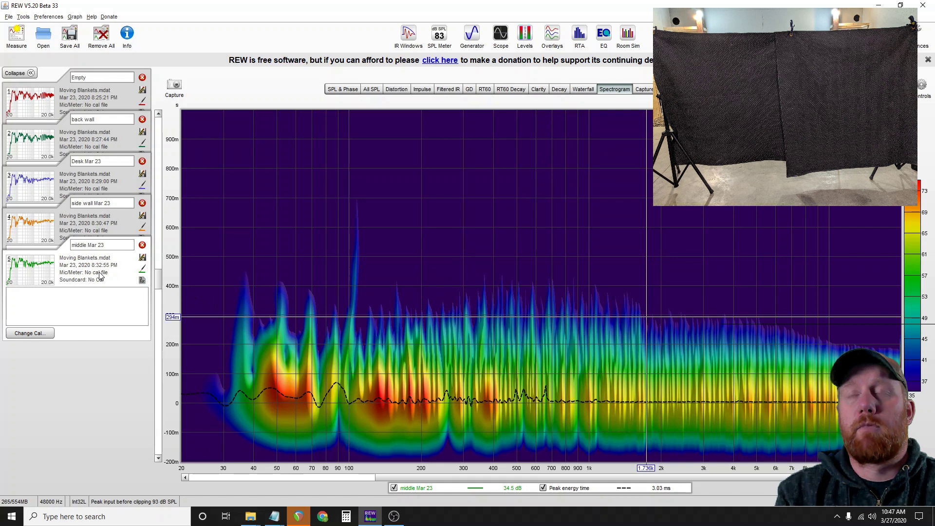
click(94, 230)
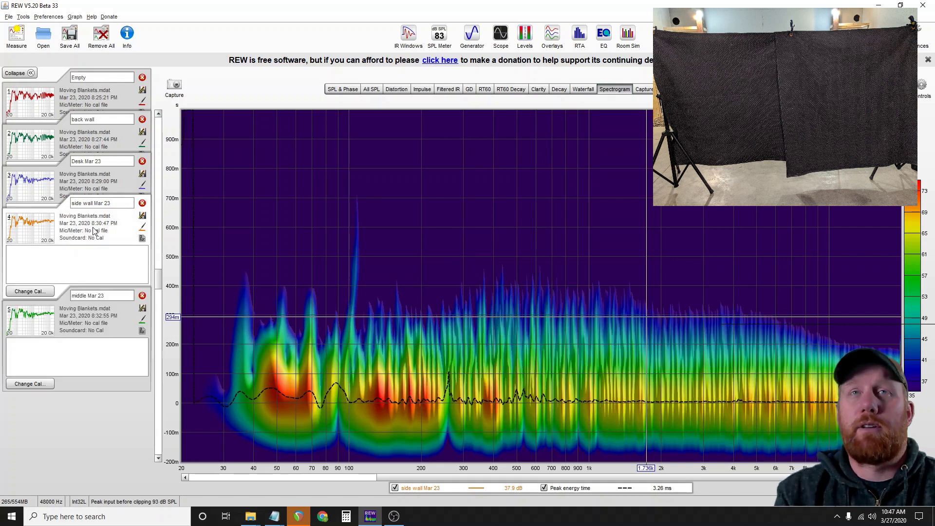
click(97, 318)
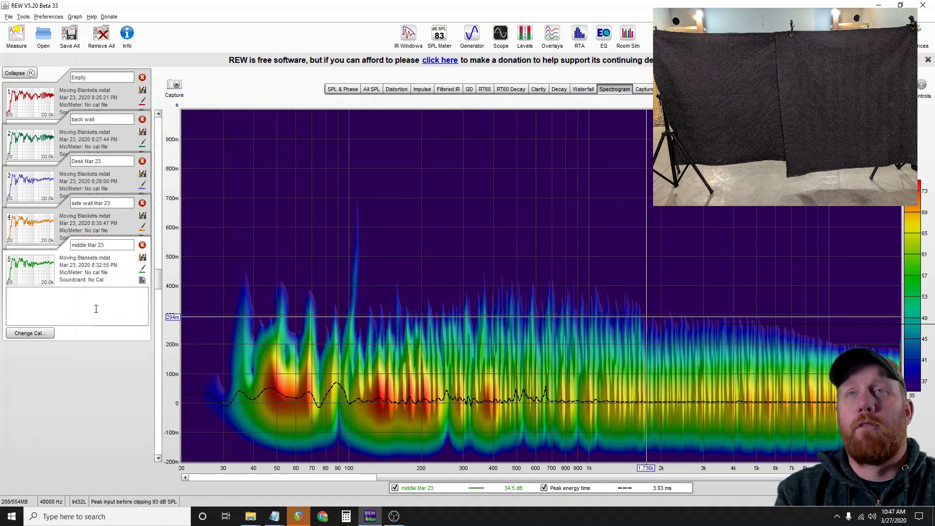
click(101, 222)
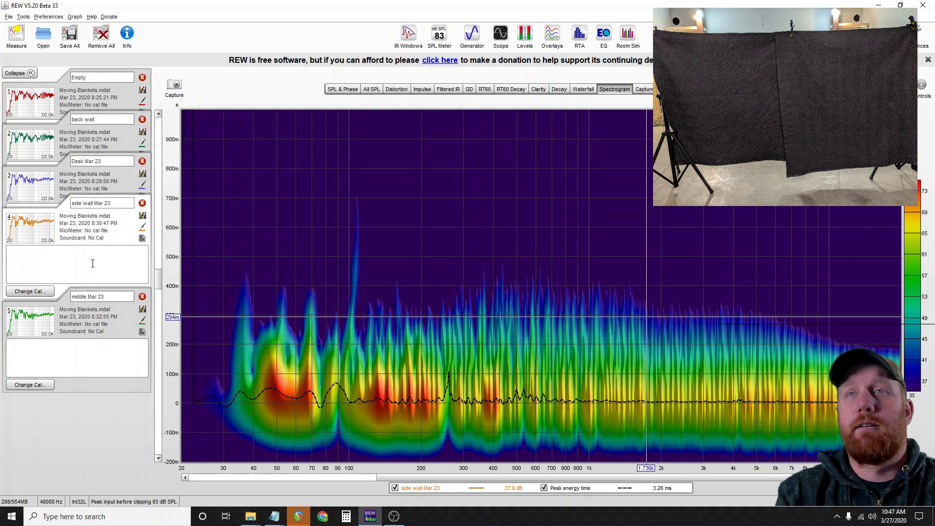
click(98, 316)
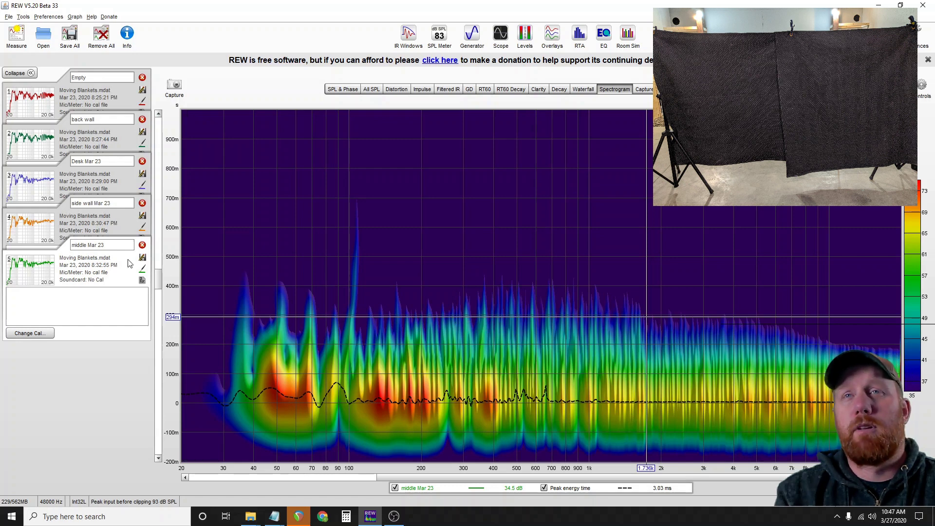
click(100, 229)
click(98, 324)
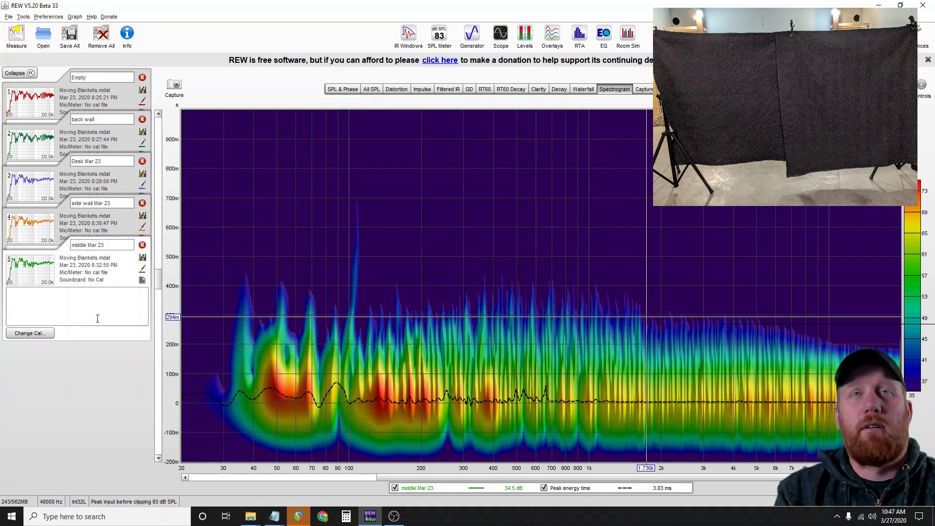
click(106, 236)
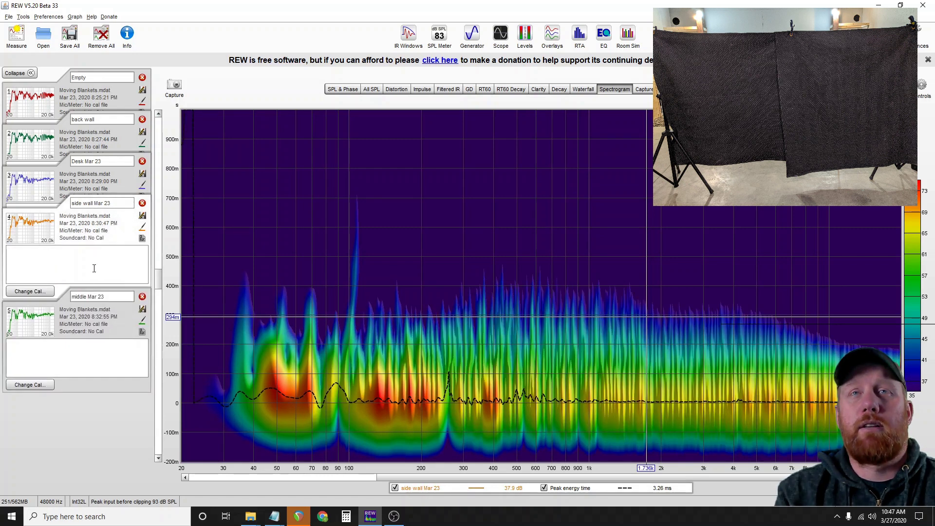
click(100, 317)
Step: Compare side wall Mar 23 and middle Mar 23 waterfalls repeatedly, ending on middle, then show the spectrogram
click(583, 89)
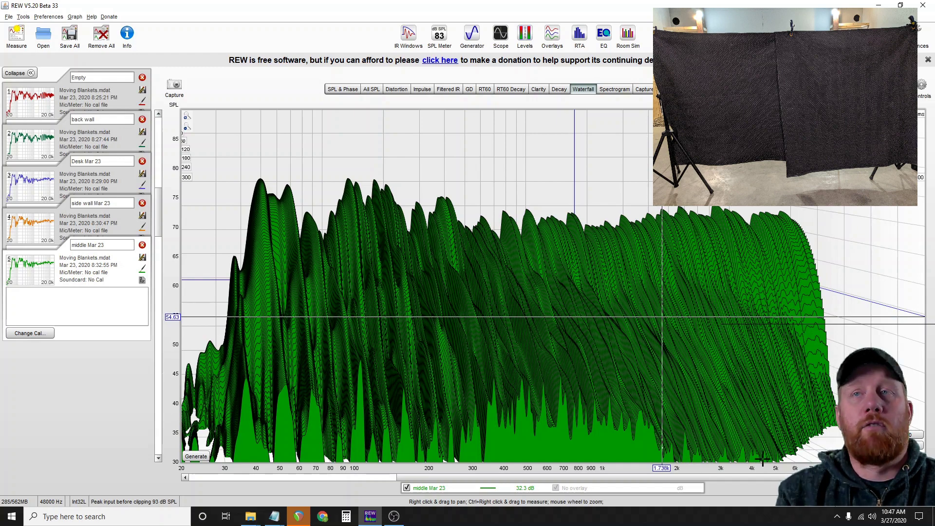
click(104, 231)
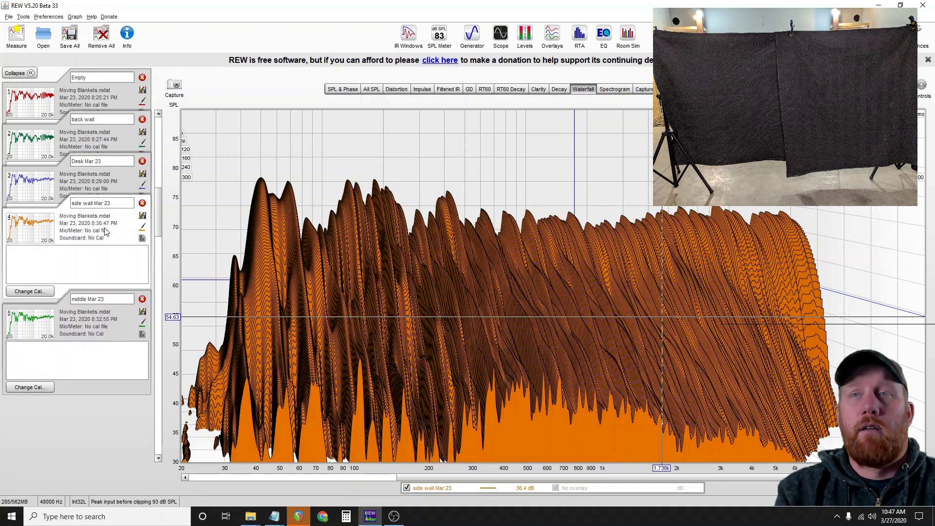
click(92, 325)
click(91, 266)
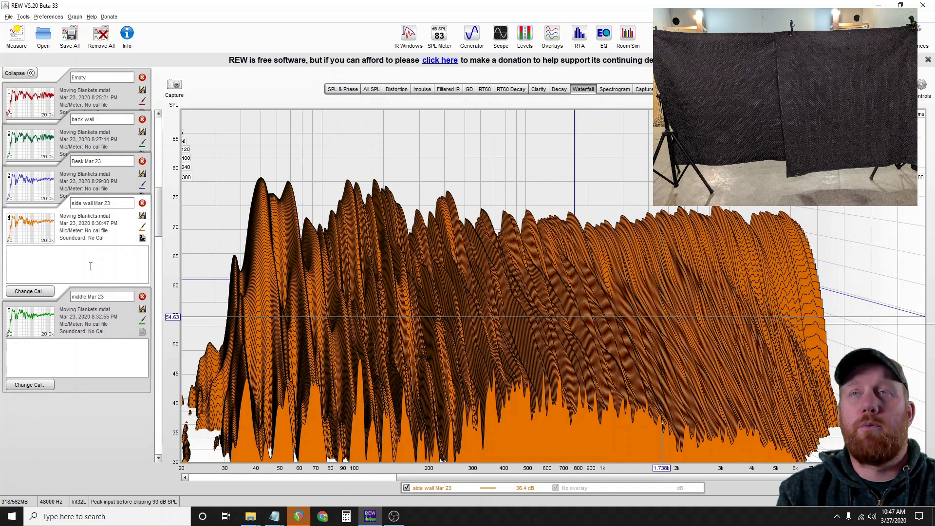
click(91, 307)
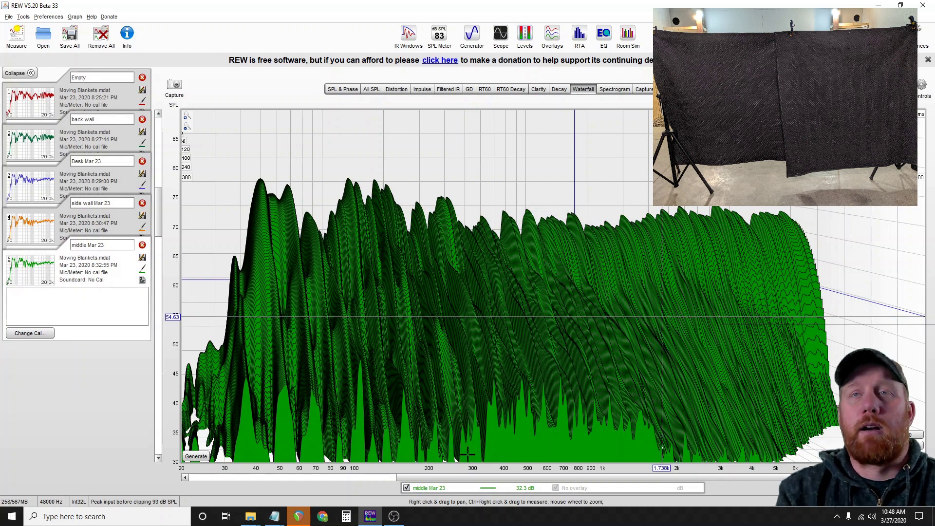
click(91, 233)
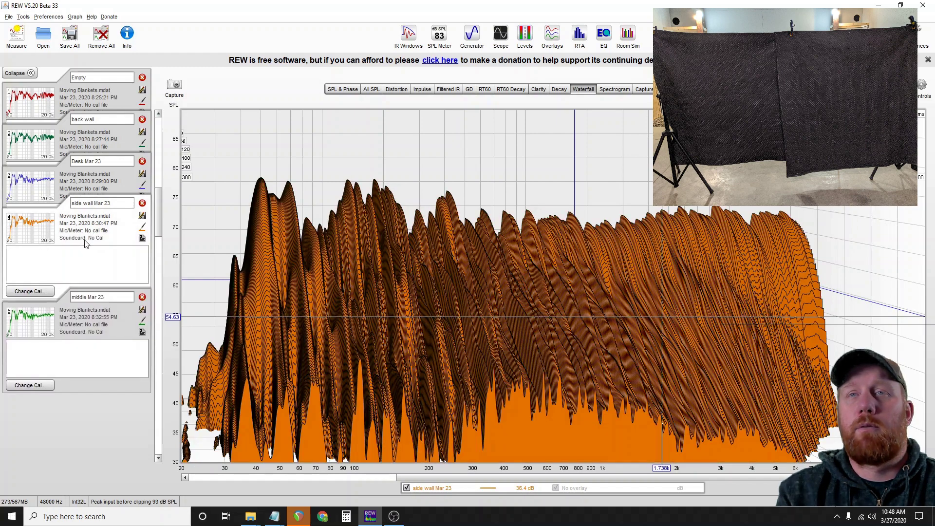
click(107, 319)
click(97, 233)
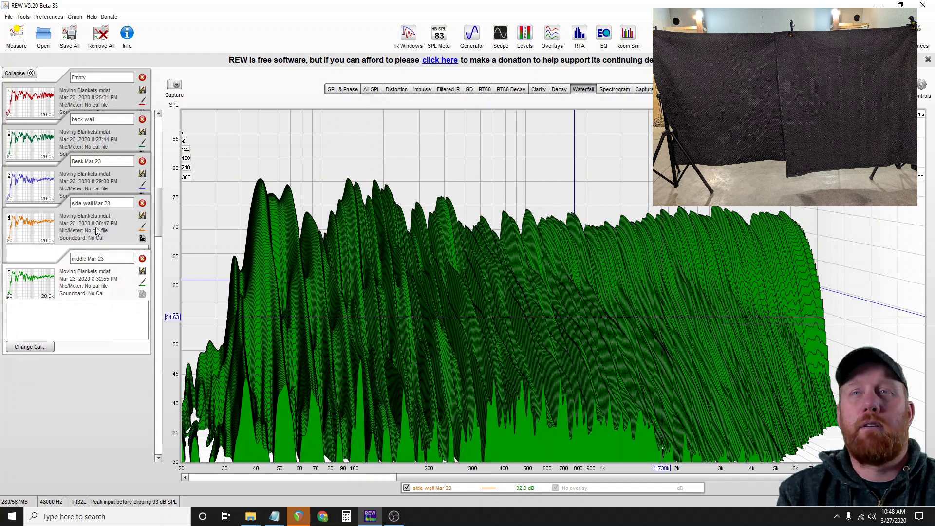
click(96, 311)
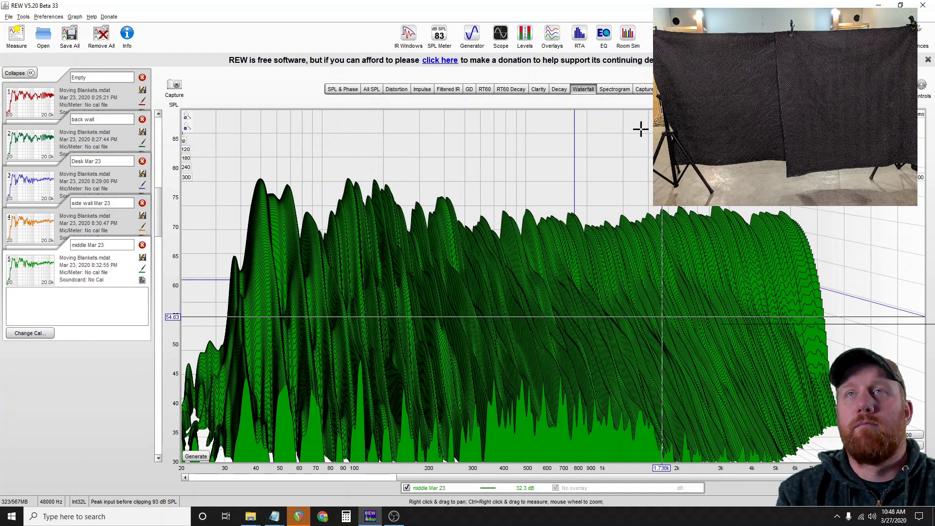
click(617, 89)
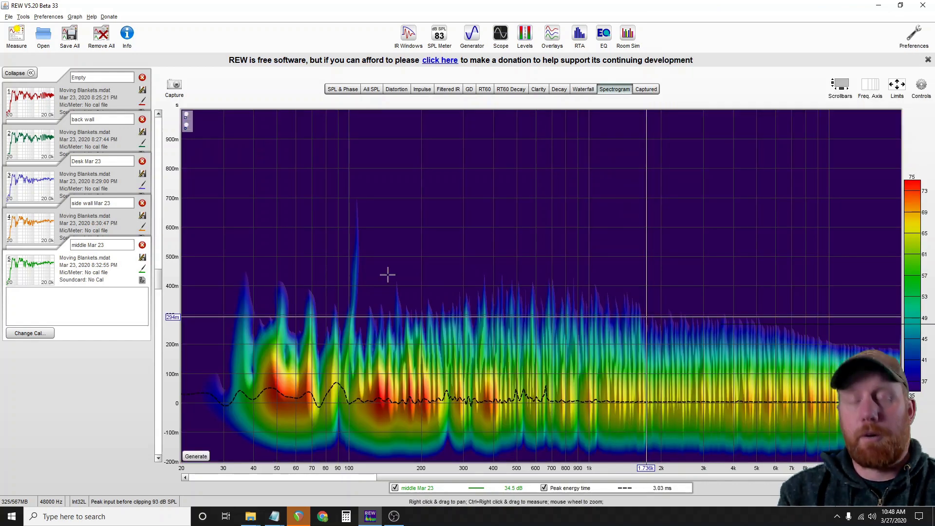
Step: Flip repeatedly between the Empty and middle Mar 23 spectrograms, ending on middle Mar 23
click(90, 97)
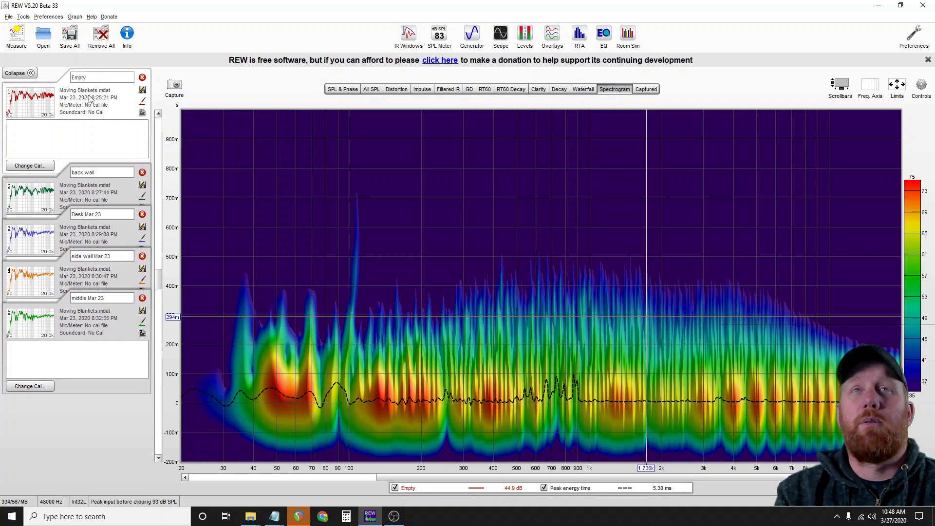
click(97, 323)
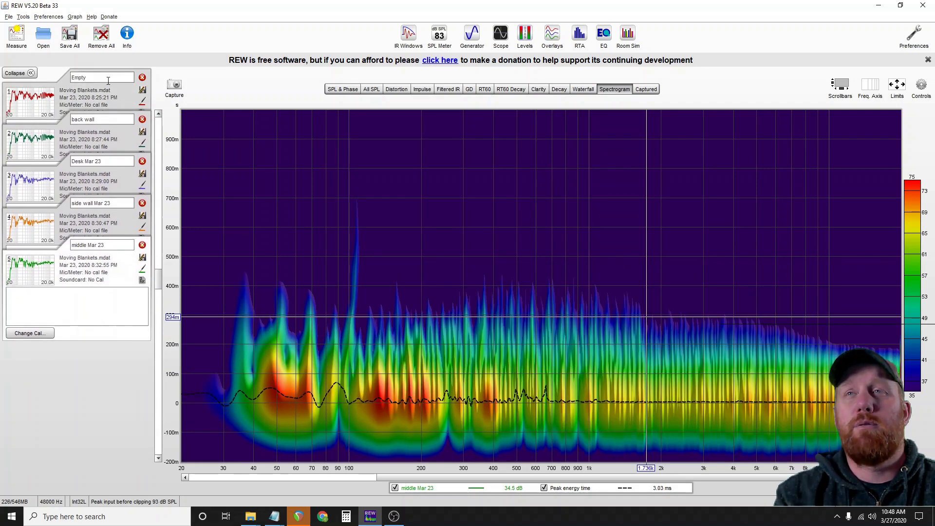
click(100, 101)
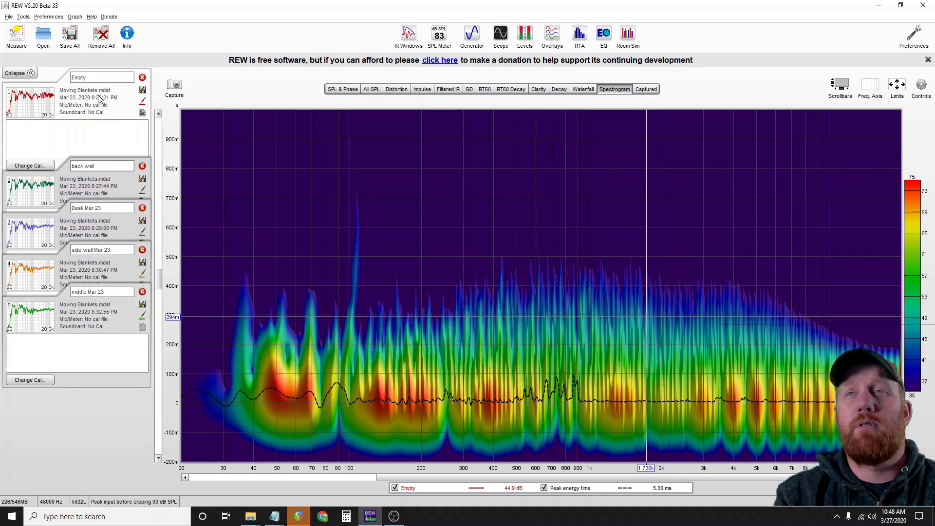
click(103, 319)
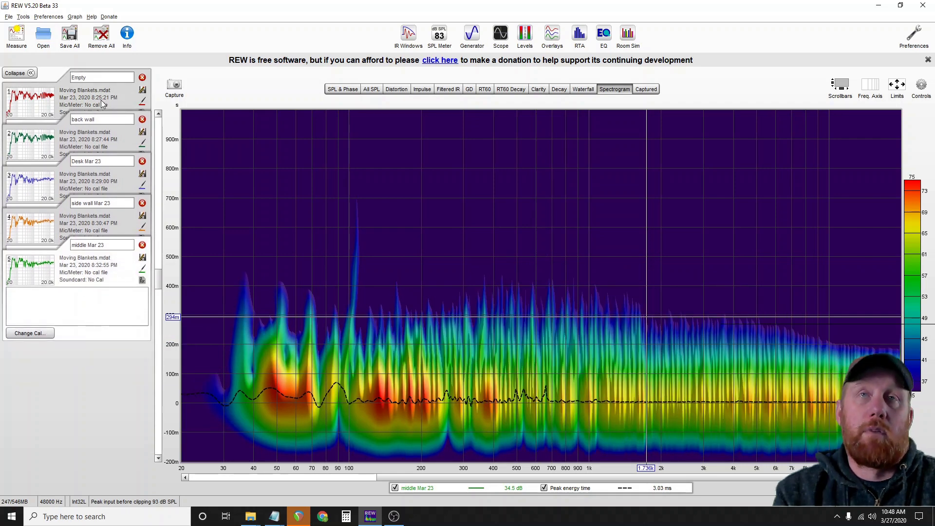
click(101, 100)
click(100, 320)
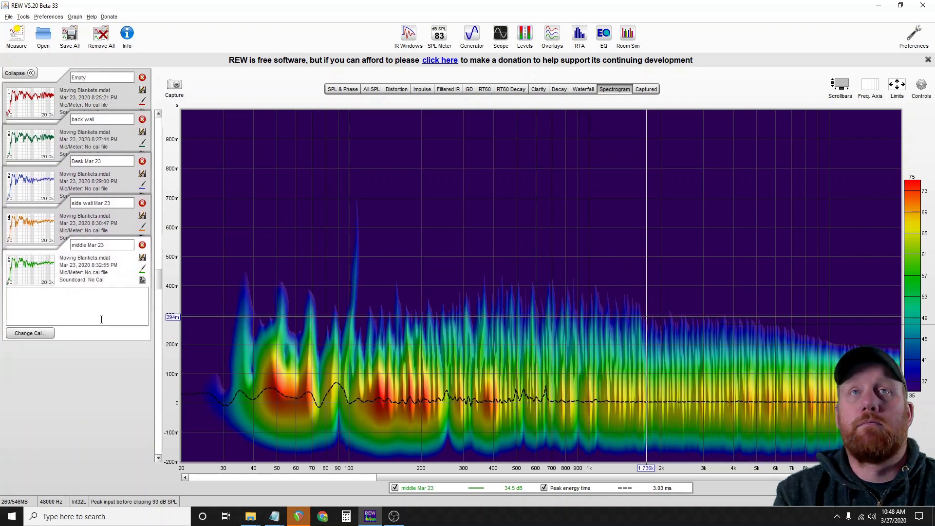
click(99, 108)
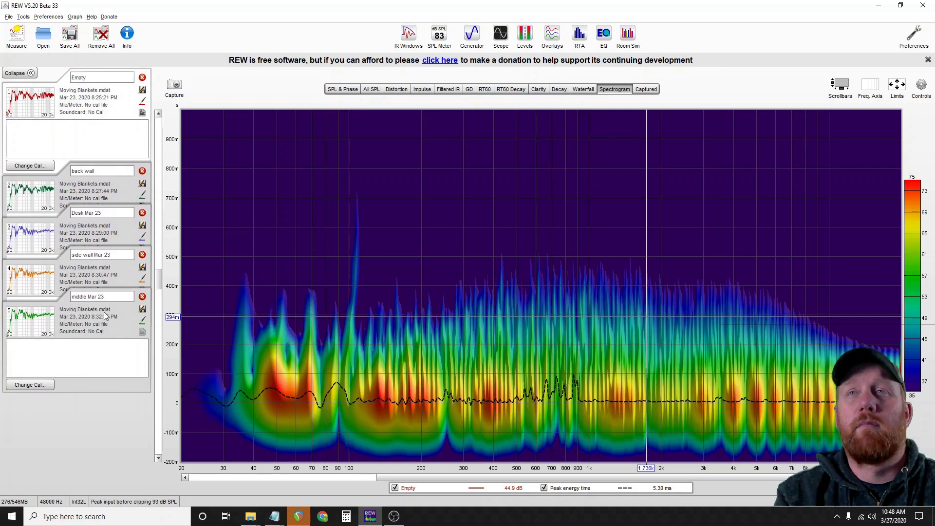
click(103, 313)
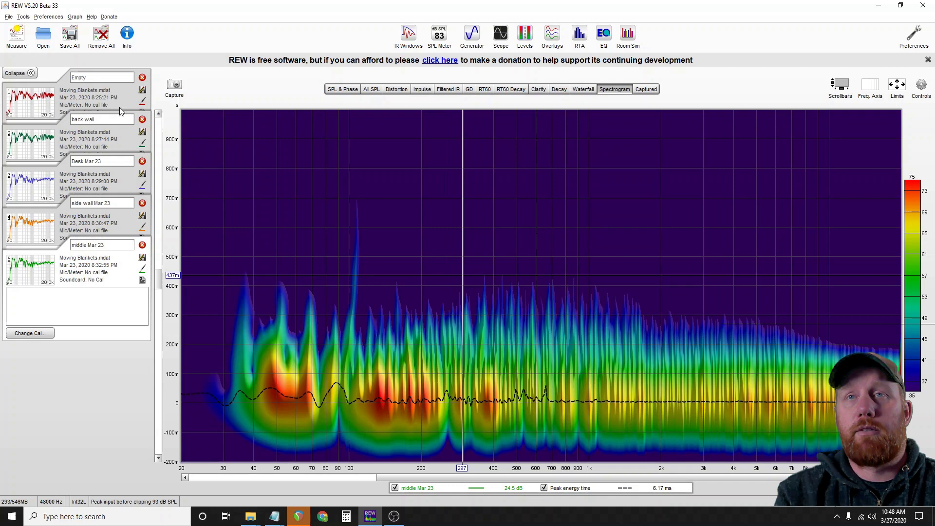
click(100, 101)
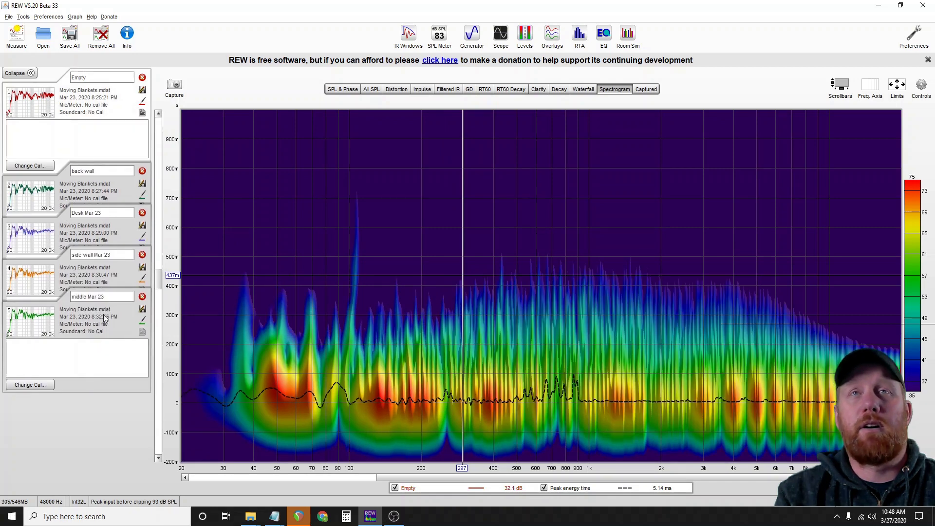
click(104, 317)
click(92, 104)
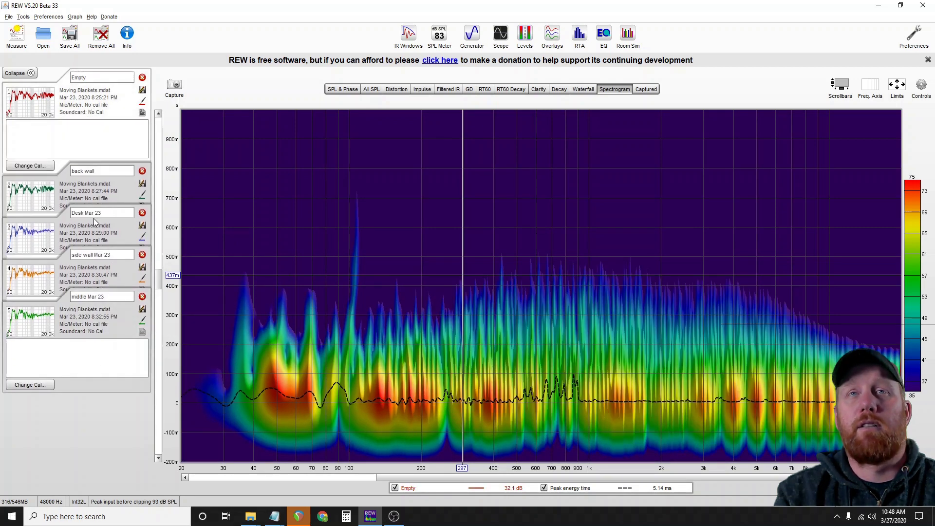
click(100, 326)
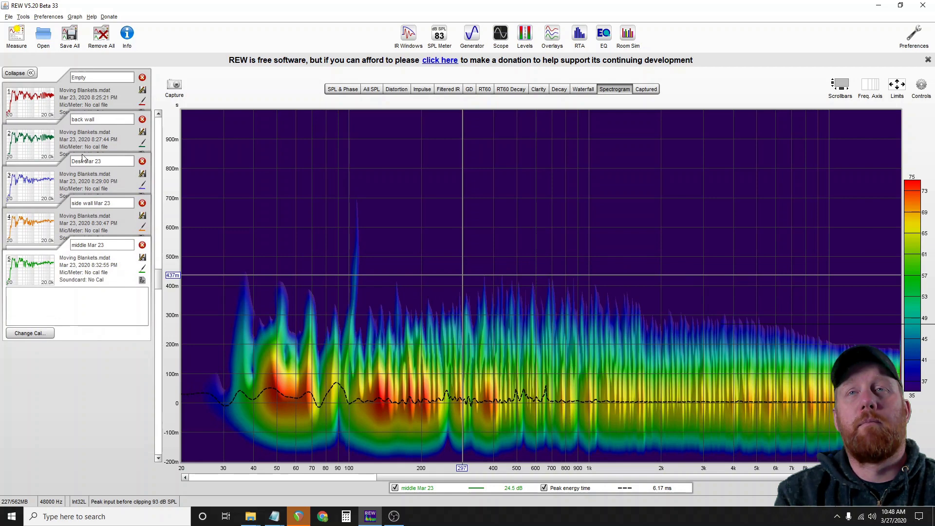
click(85, 97)
click(97, 322)
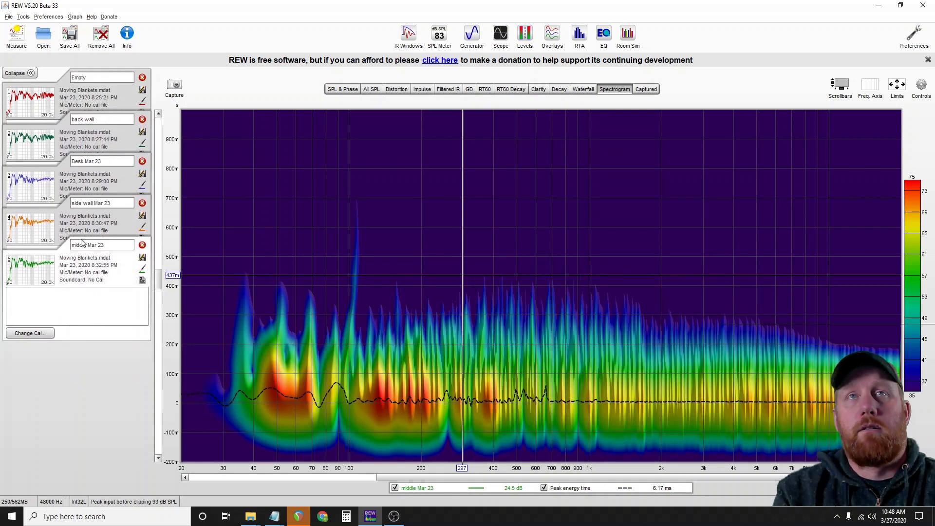
click(104, 102)
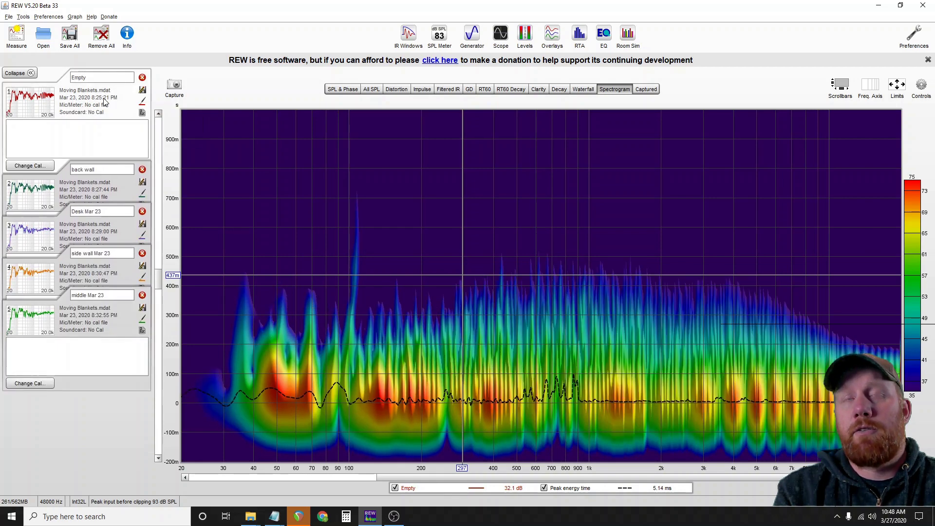
click(103, 338)
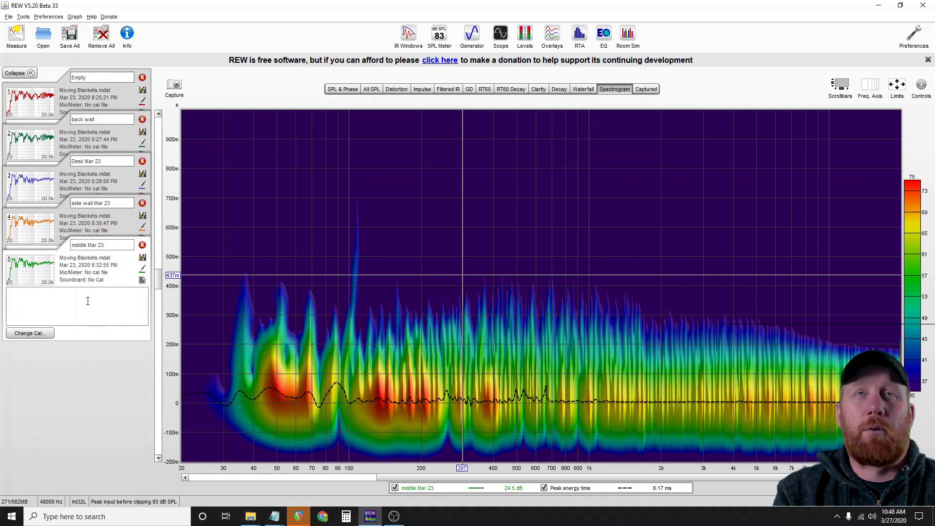
click(93, 103)
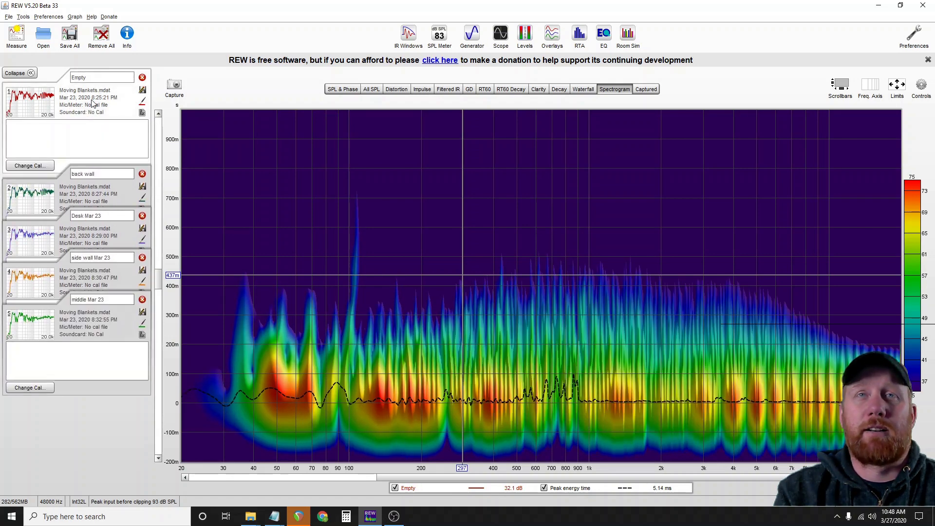
click(100, 319)
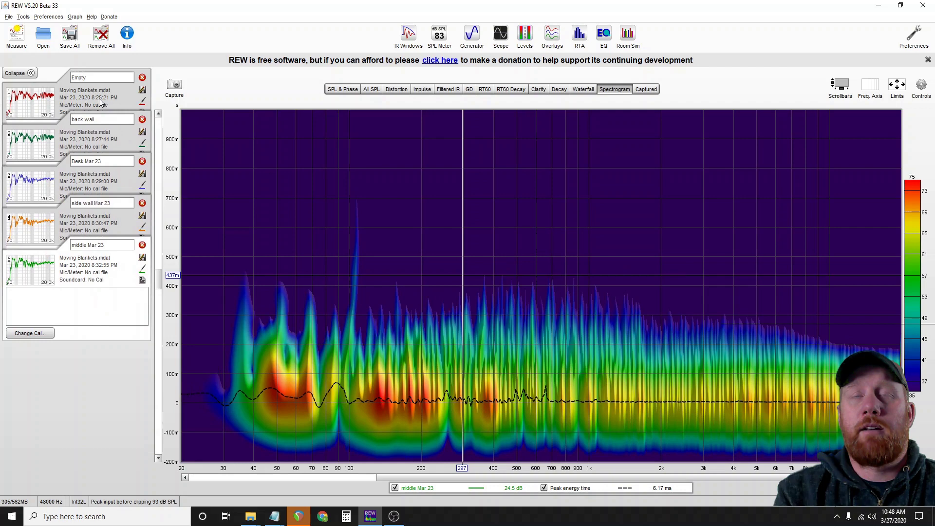
click(100, 101)
click(108, 325)
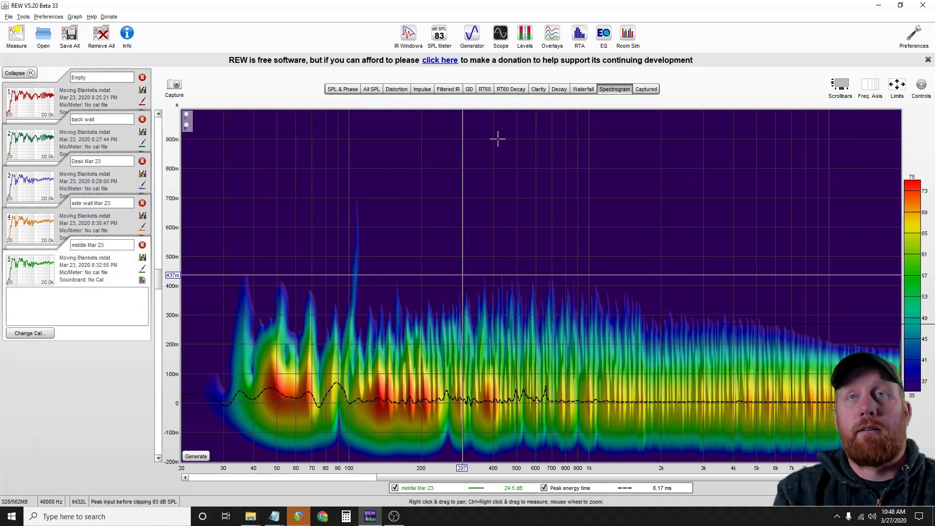
click(583, 89)
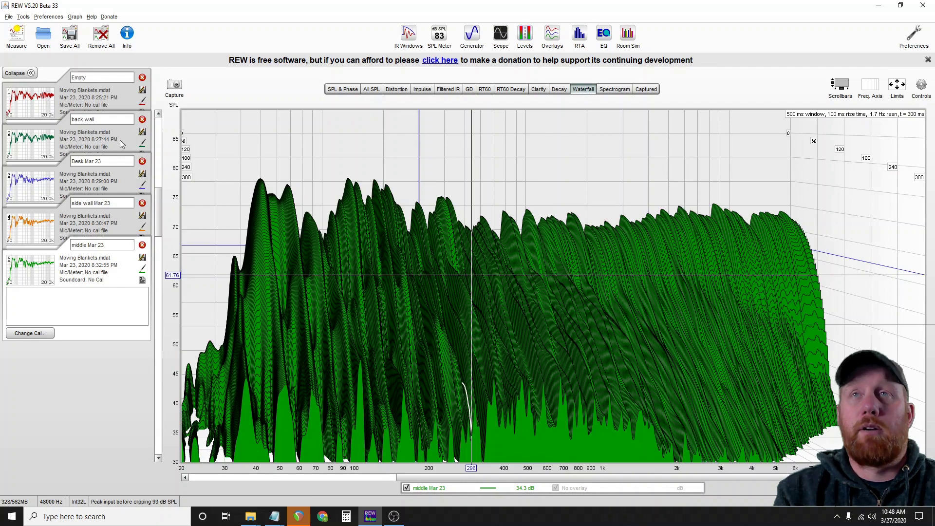
click(101, 99)
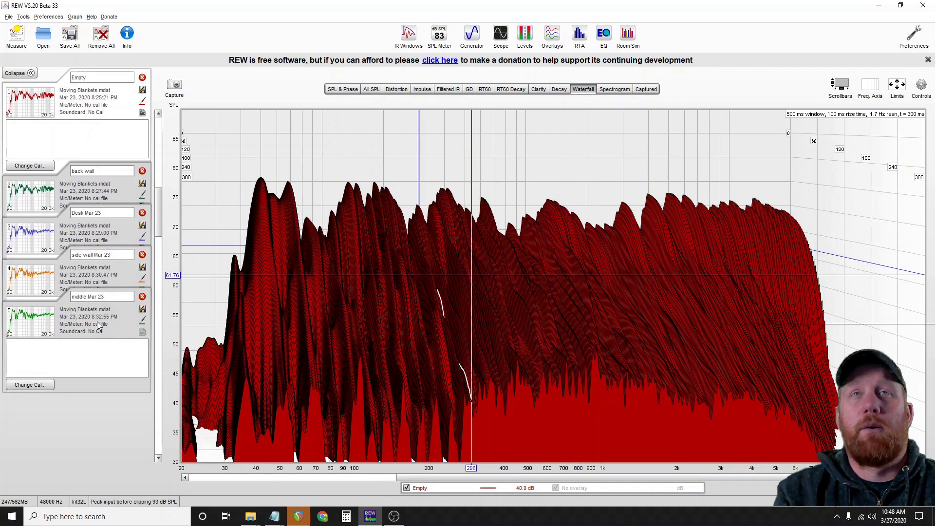
click(98, 323)
click(94, 101)
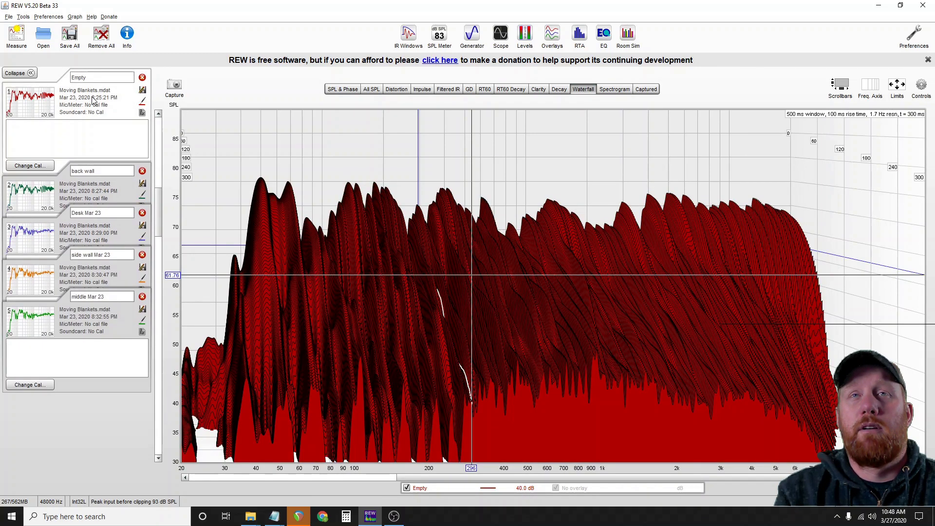
click(97, 321)
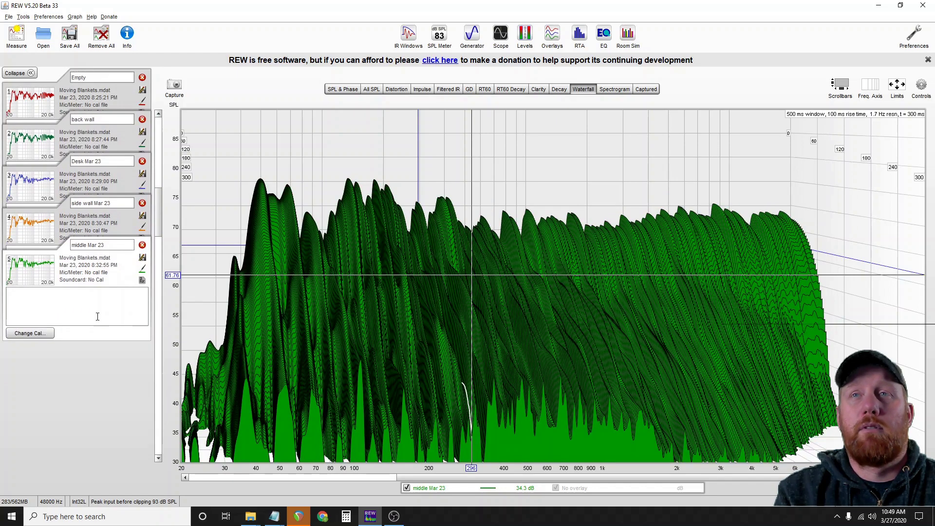
click(94, 99)
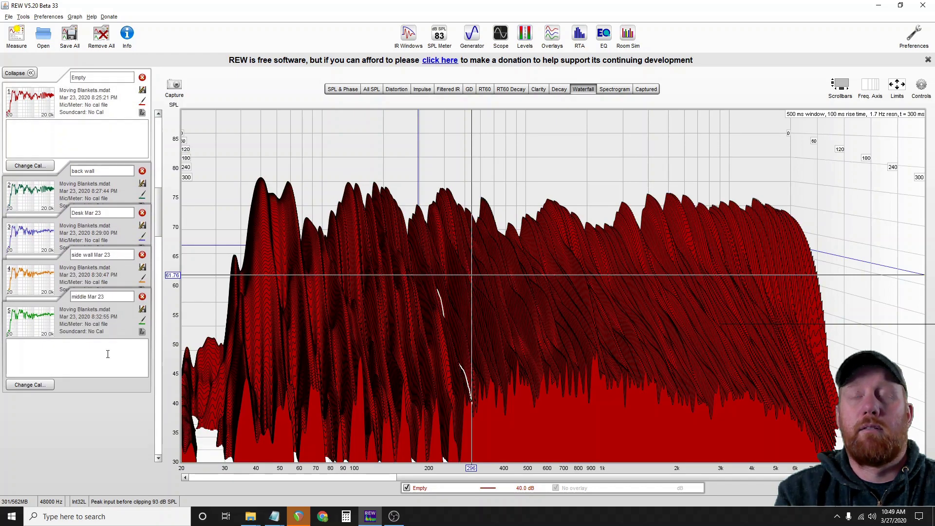
click(97, 329)
click(94, 101)
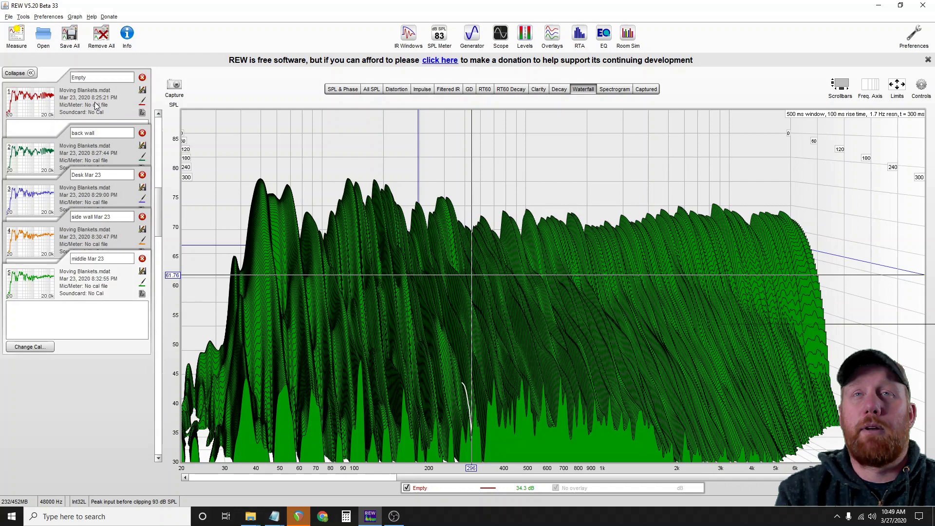
click(106, 321)
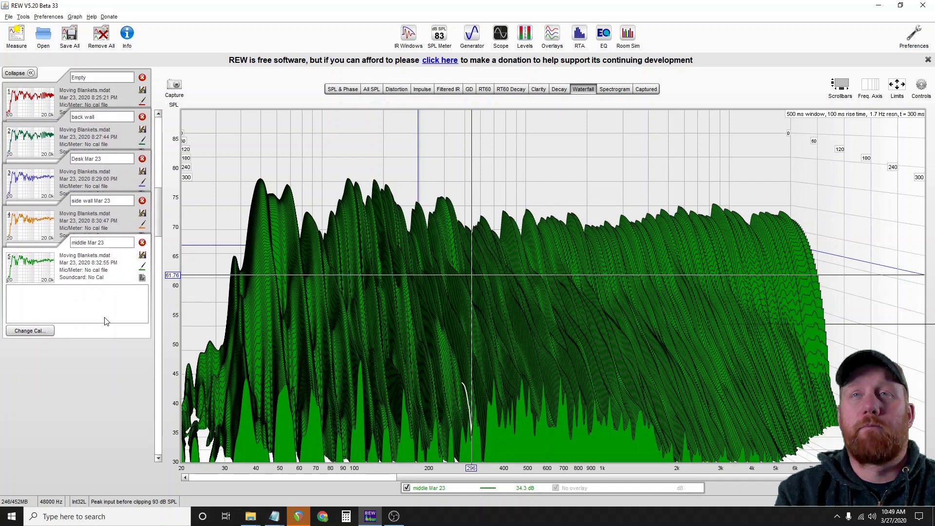
Step: Overlay only Empty and middle Mar 23 SPL curves, hiding side wall Mar 23 and Desk Mar 23
click(374, 90)
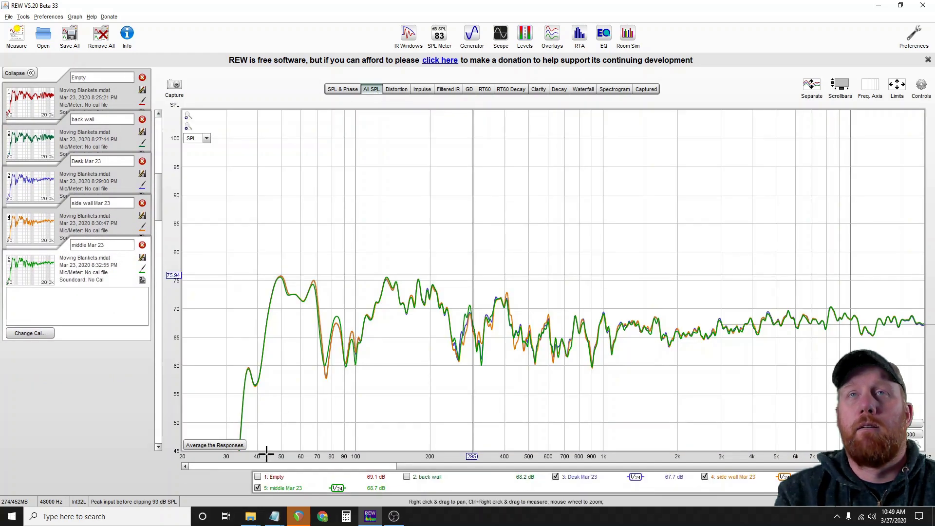
click(257, 476)
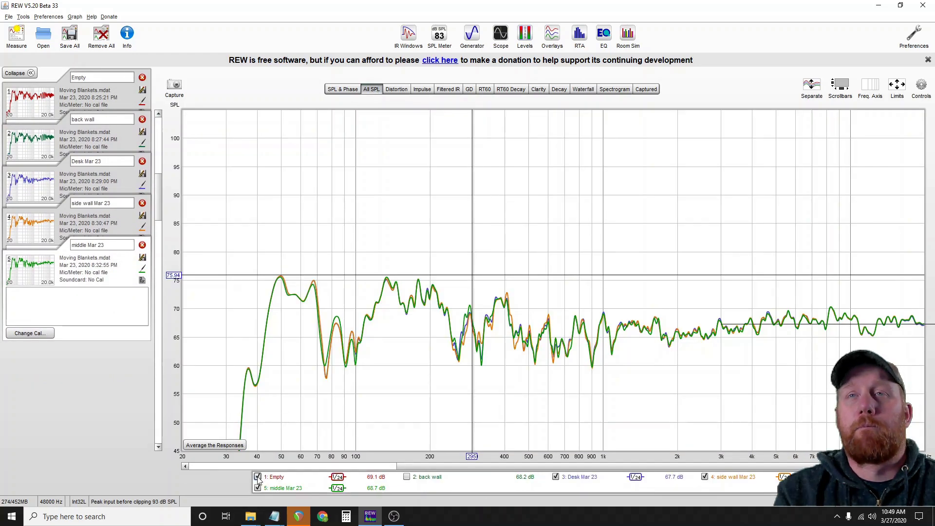
click(704, 476)
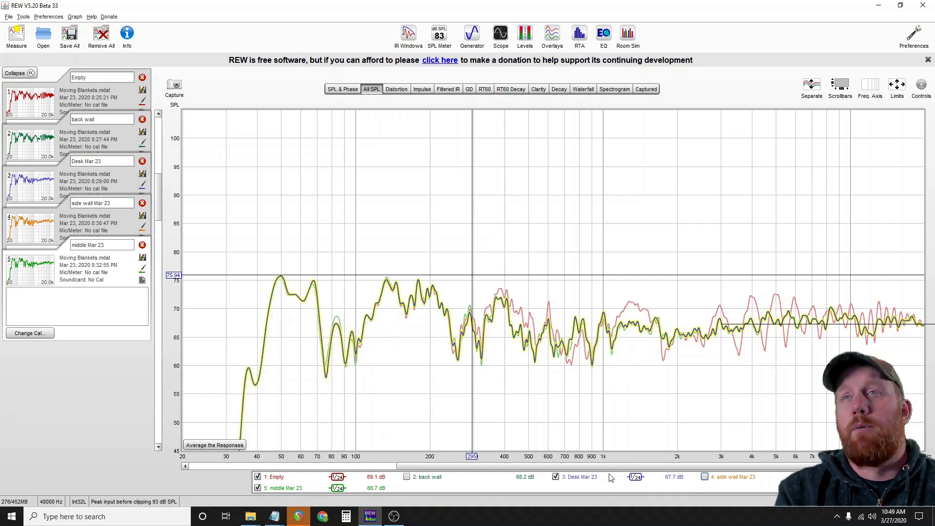
click(556, 477)
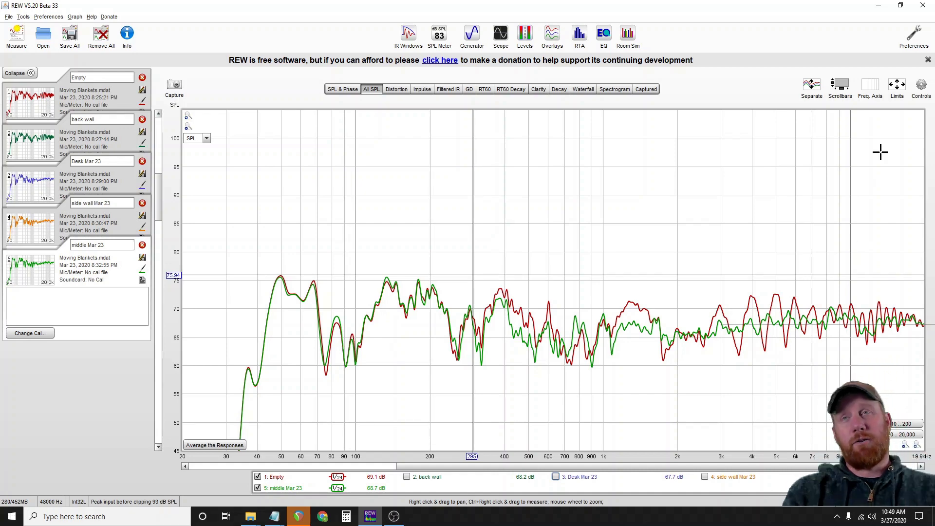
Step: Switch the graph back to the middle Mar 23 spectrogram
click(614, 90)
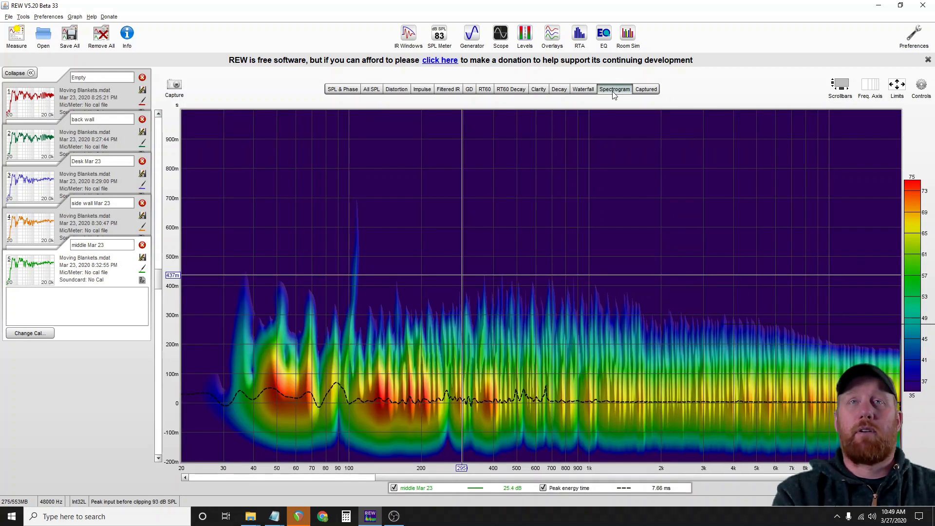